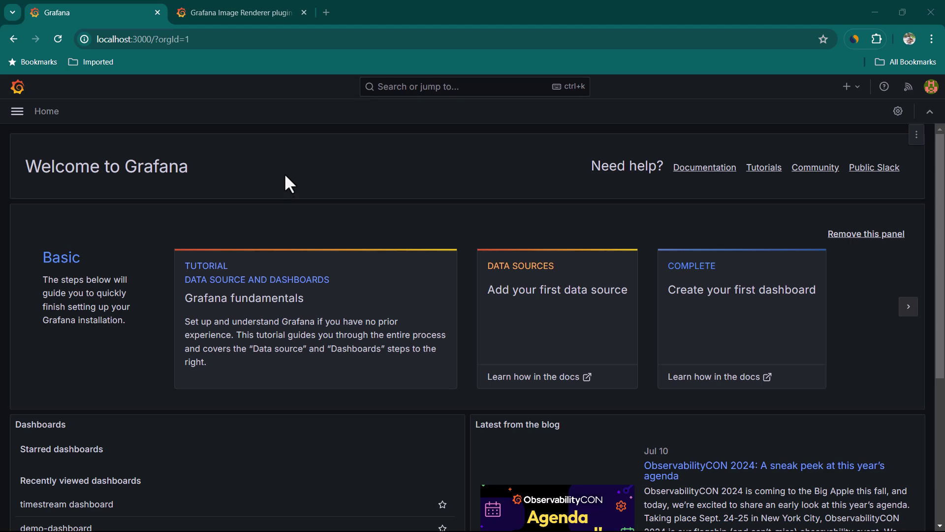
# - Open demo-dashboard from the Grafana Dashboards list
pyautogui.click(16, 112)
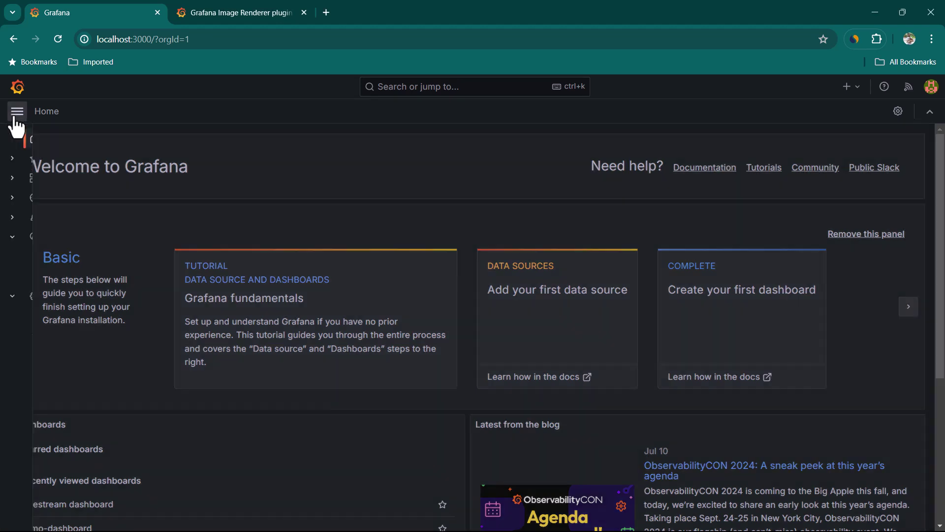
pyautogui.click(78, 182)
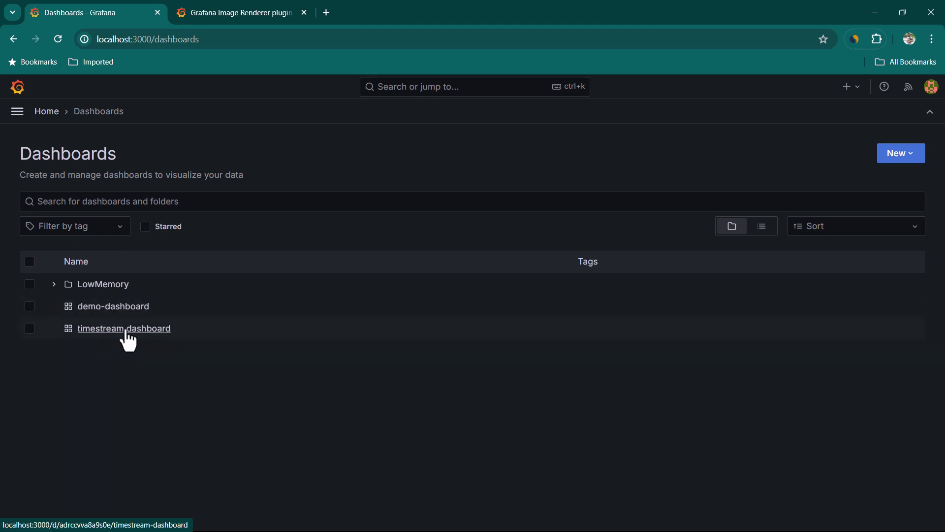
pyautogui.click(120, 308)
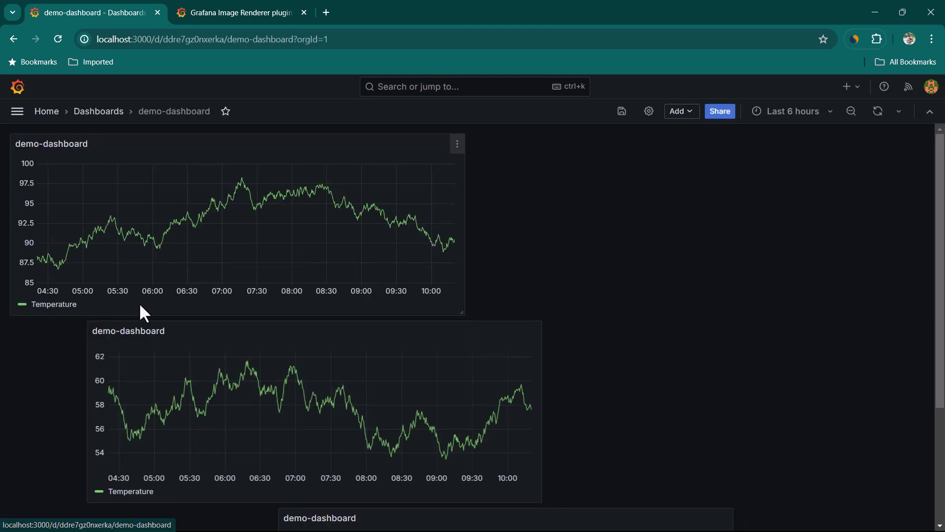
# - Open the first panel of demo-dashboard in the panel editor, then leave it back to the dashboard
pyautogui.scroll(-1, 283, 273)
pyautogui.scroll(-3, 282, 270)
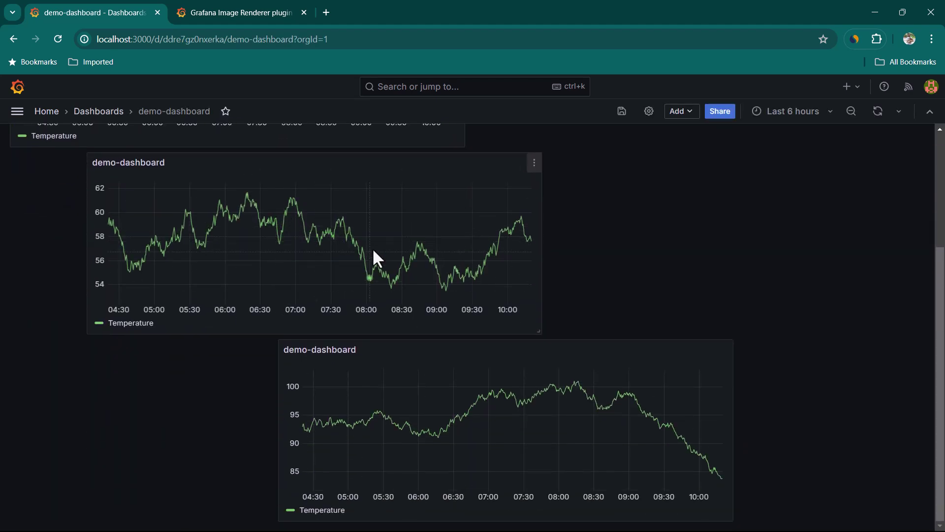
pyautogui.scroll(4, 415, 415)
pyautogui.click(457, 144)
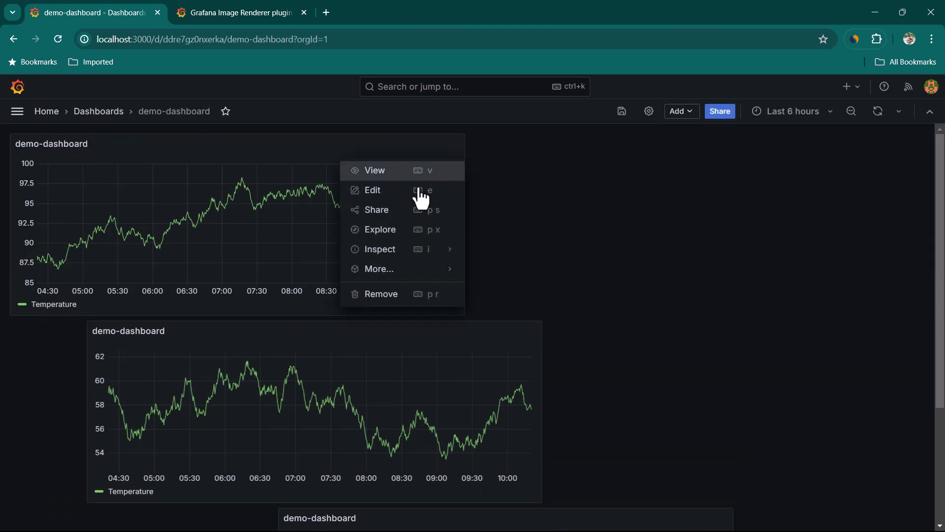
pyautogui.click(372, 191)
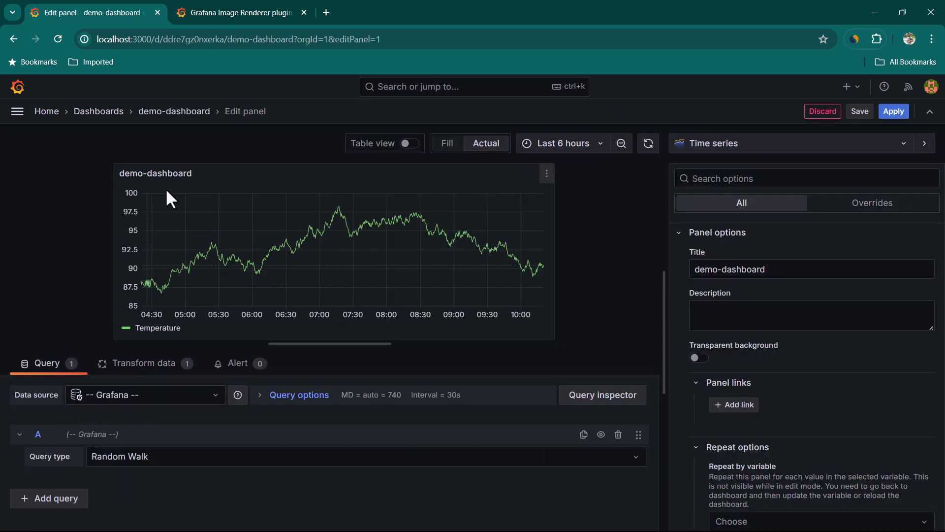
pyautogui.hotkey('alt', 'Left')
pyautogui.click(112, 117)
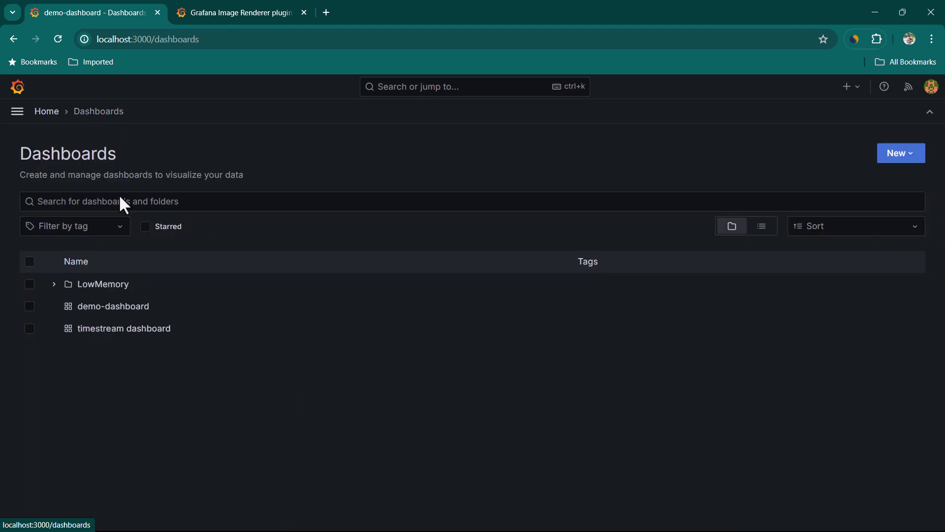
pyautogui.click(121, 329)
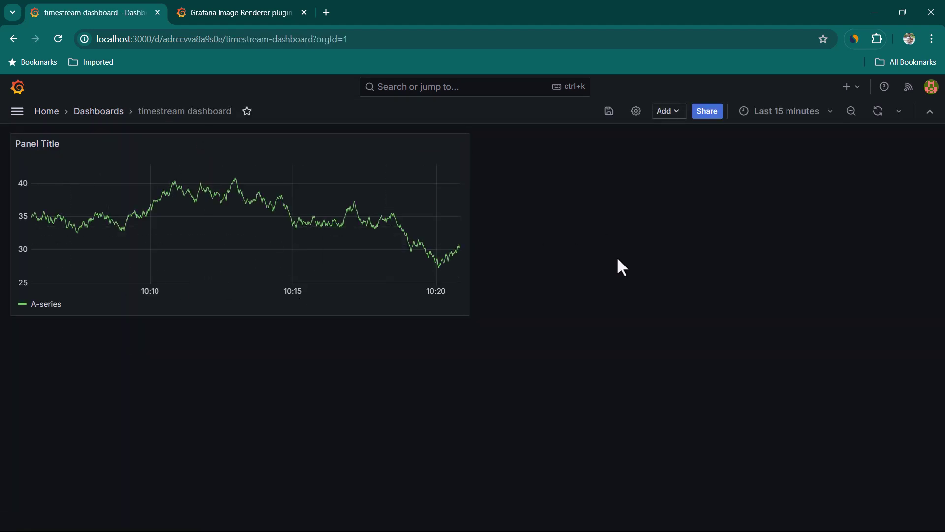
pyautogui.hotkey('alt', 'Left')
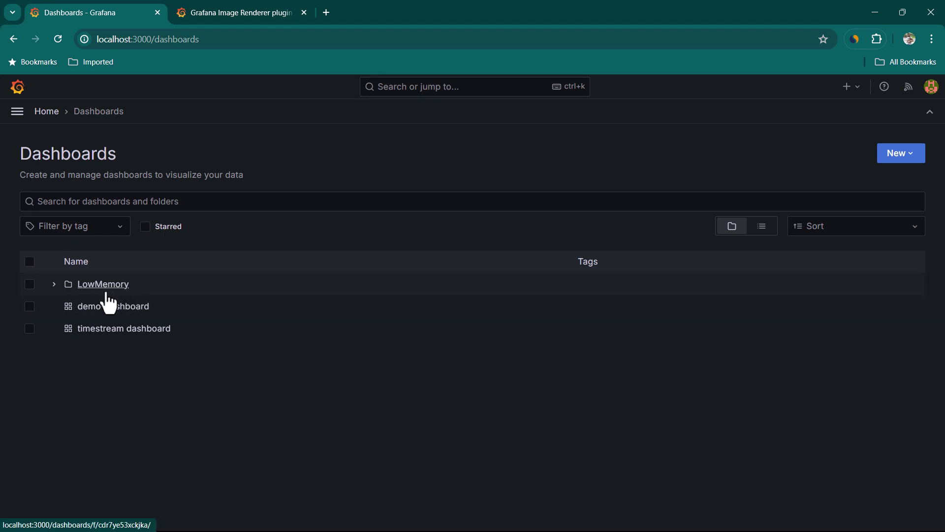
pyautogui.click(54, 284)
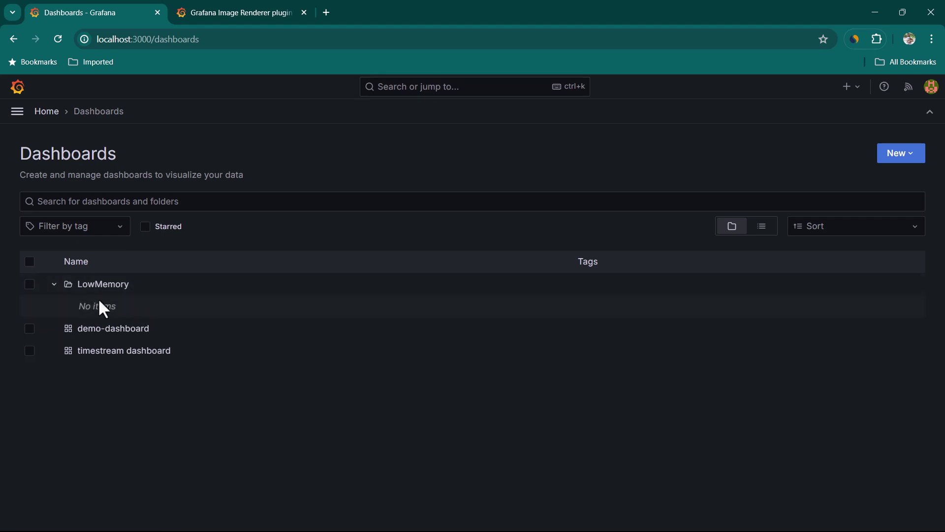
pyautogui.click(54, 284)
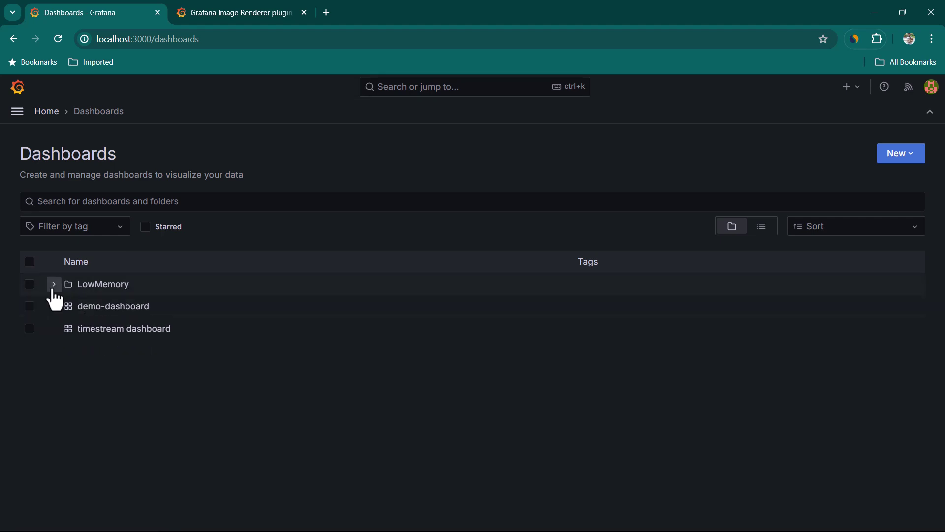
pyautogui.click(102, 311)
pyautogui.scroll(-3, 852, 416)
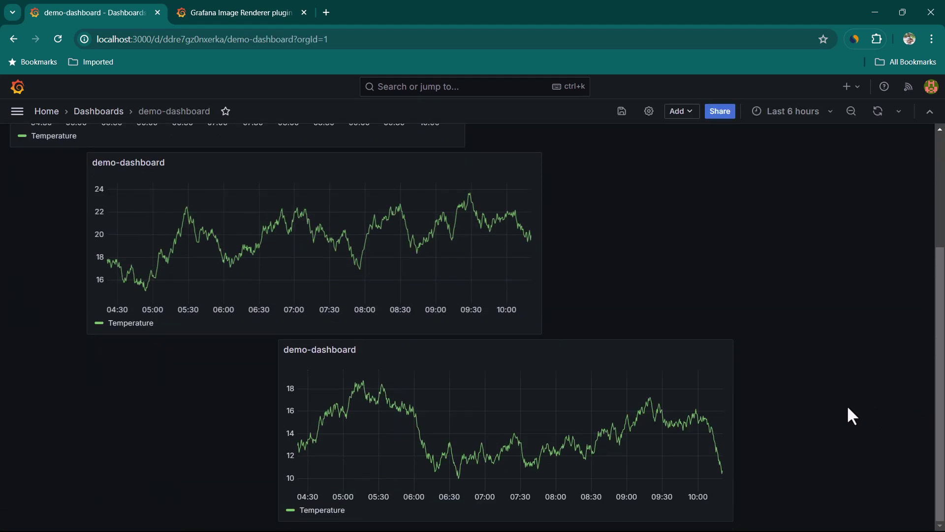
pyautogui.scroll(3, 639, 345)
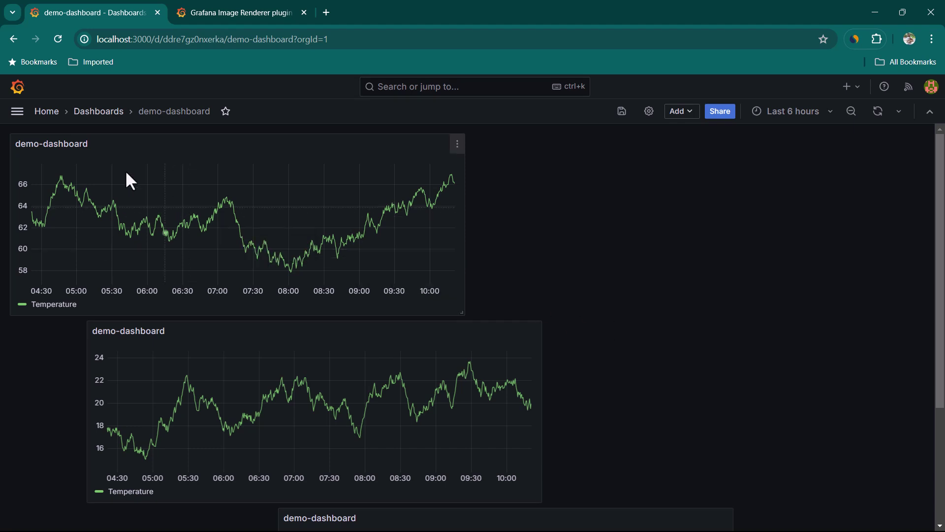
pyautogui.hotkey('alt', 'Left')
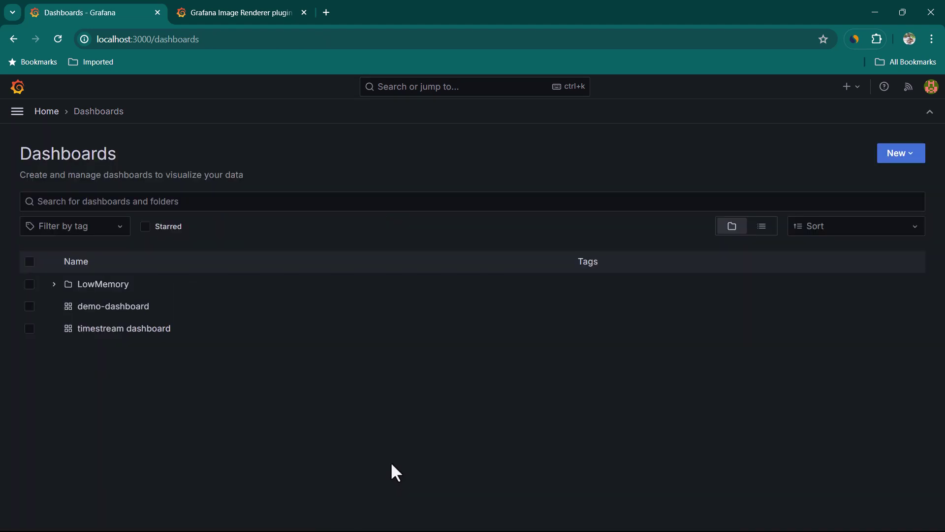
pyautogui.click(223, 14)
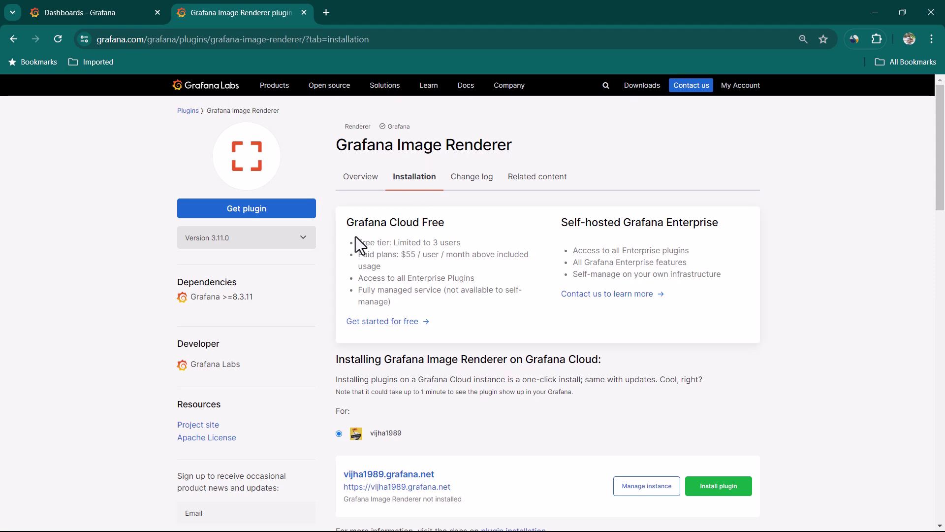
# - Find the grafana-cli plugins install grafana-image-renderer instructions and start the windows-amd64 download
pyautogui.moveTo(333, 145); pyautogui.dragTo(502, 154)
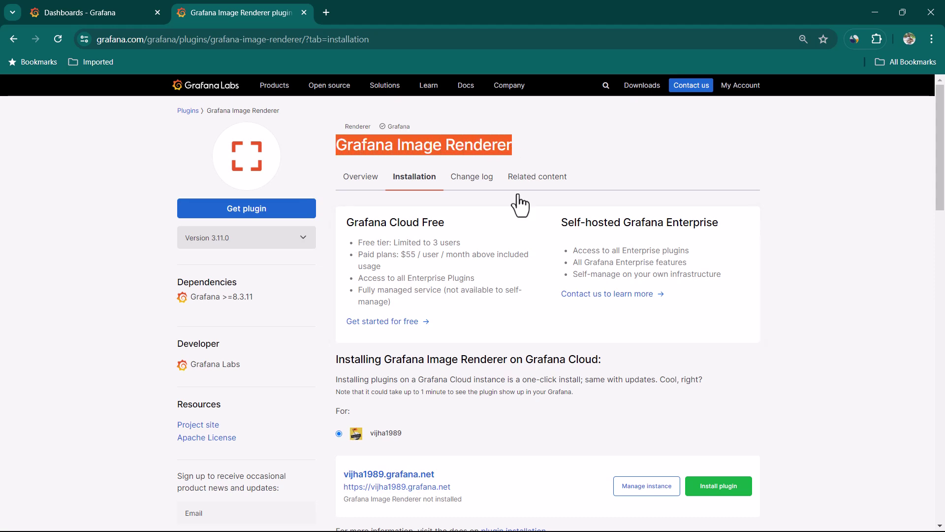
pyautogui.scroll(-2, 524, 287)
pyautogui.scroll(-5, 525, 288)
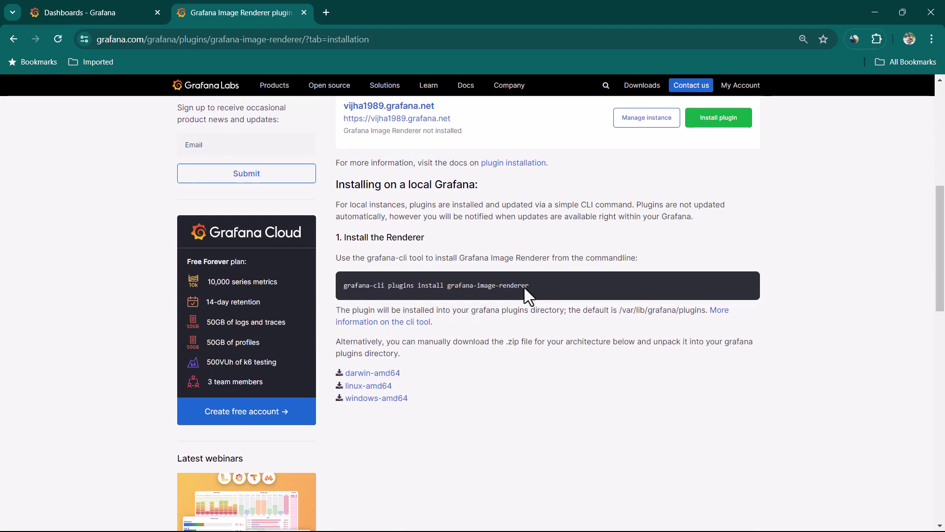
pyautogui.moveTo(542, 286); pyautogui.dragTo(343, 286)
pyautogui.click(391, 301)
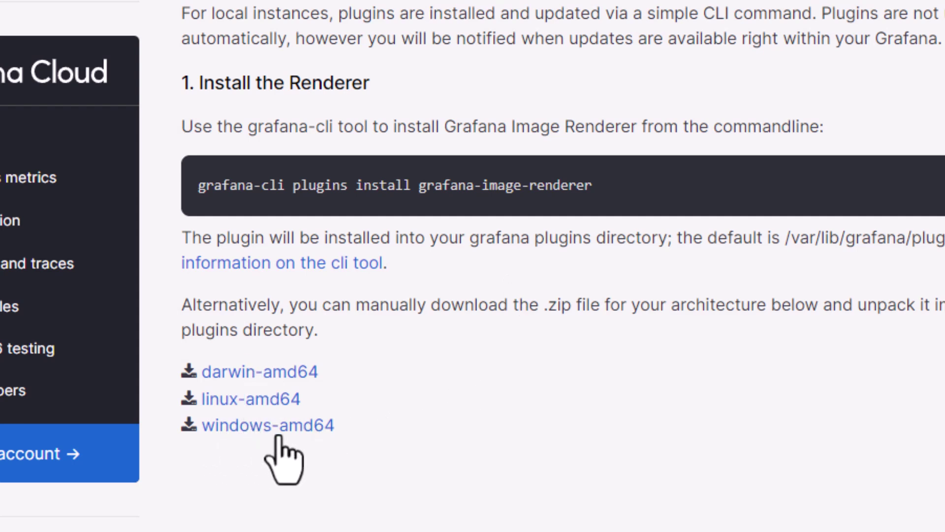
pyautogui.click(249, 433)
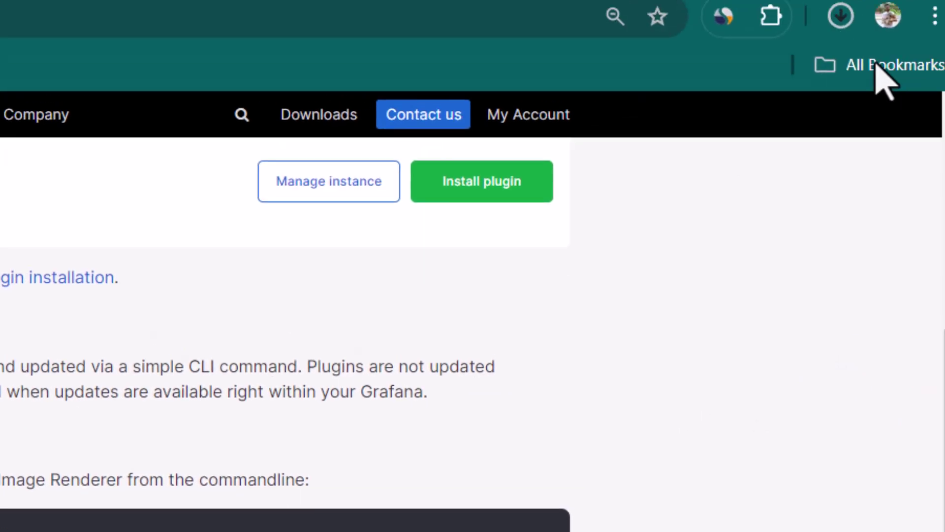
# - Cancel the in-progress grafana-image-renderer zip download from Chrome's downloads list
pyautogui.click(841, 17)
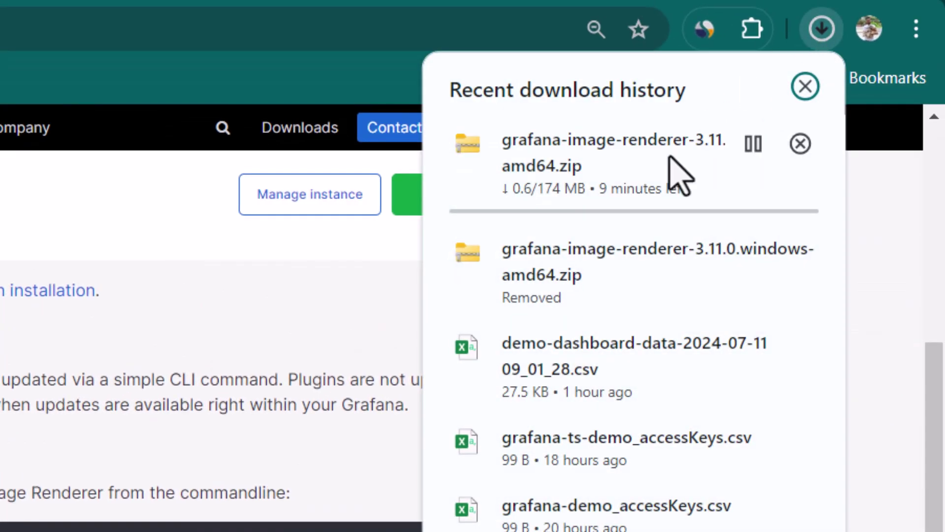
pyautogui.click(800, 144)
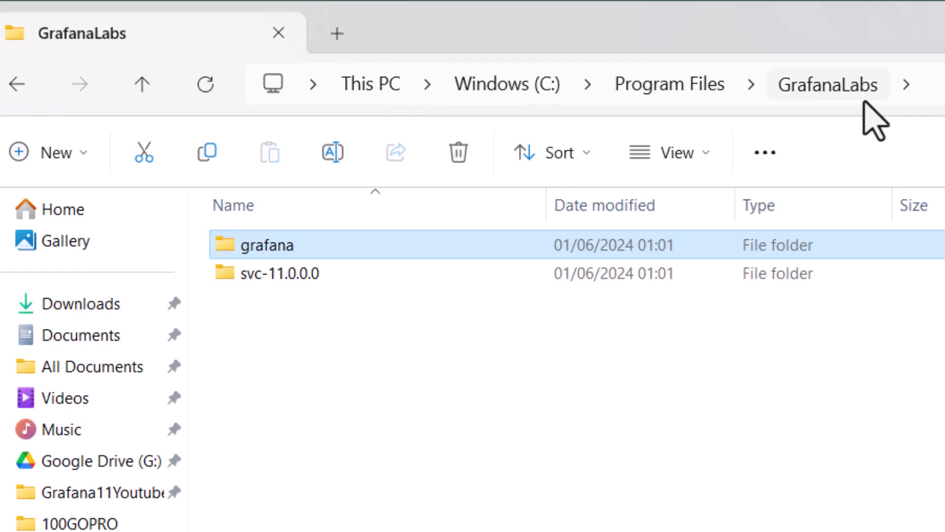
# - Browse into grafana\data\plugins\plugin-win32-x64-unknown to inspect the installed renderer plugin
pyautogui.doubleClick(338, 252)
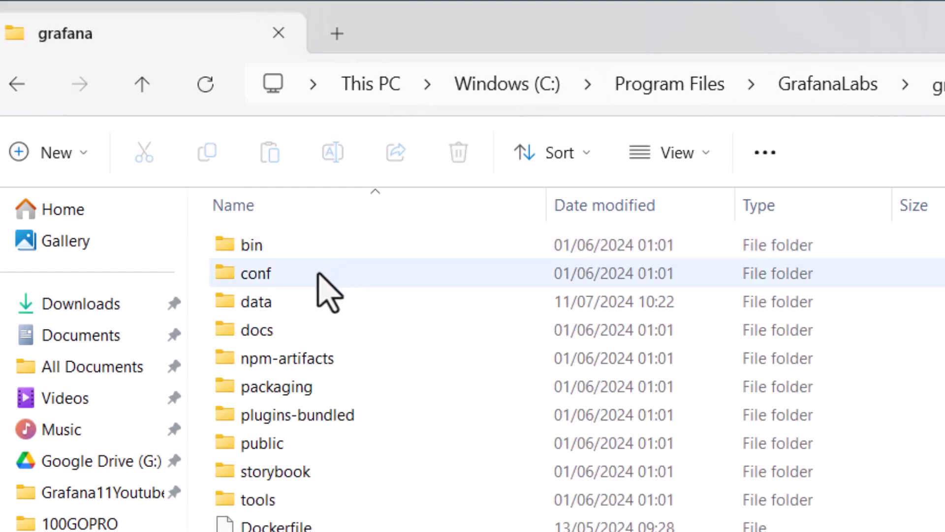
pyautogui.doubleClick(285, 302)
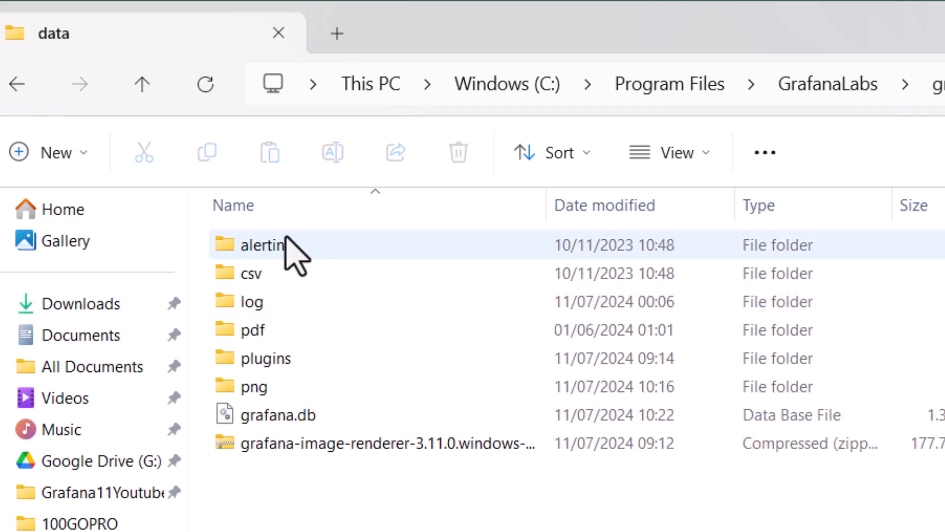
pyautogui.doubleClick(277, 367)
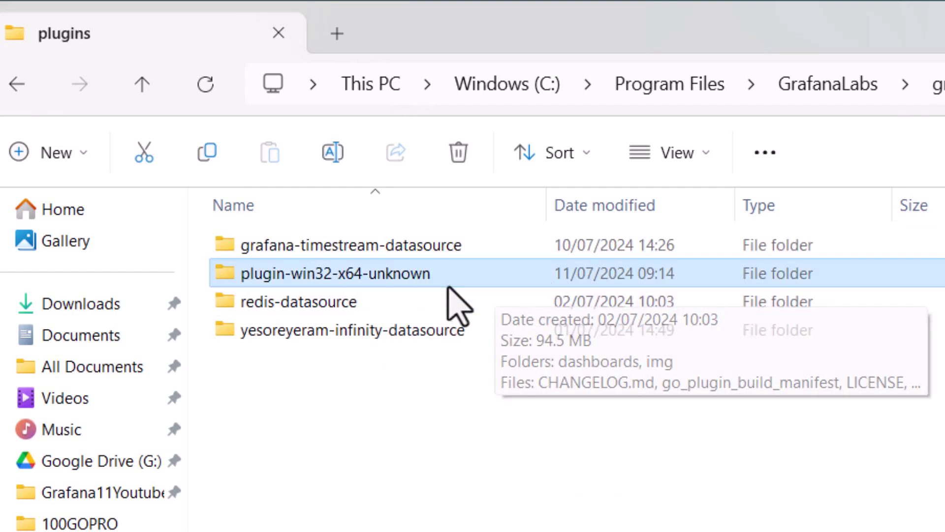
pyautogui.moveTo(454, 283)
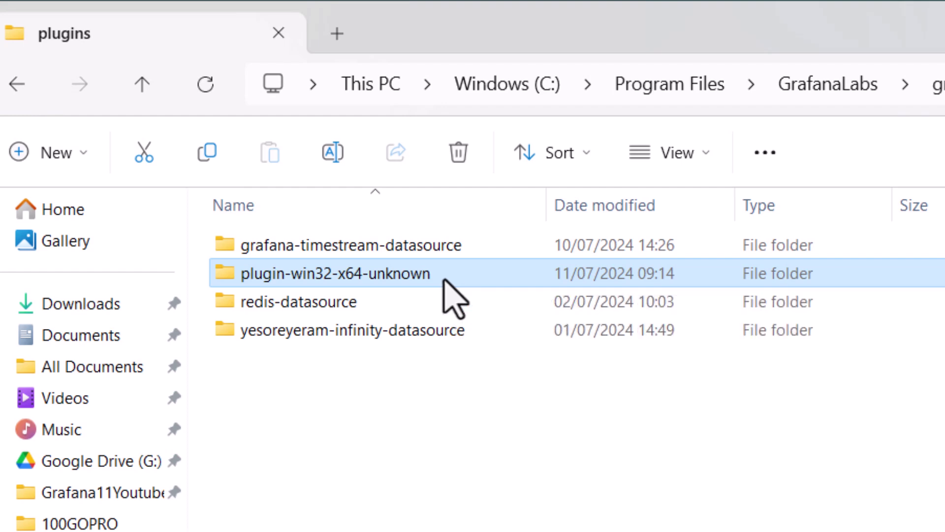
pyautogui.doubleClick(445, 280)
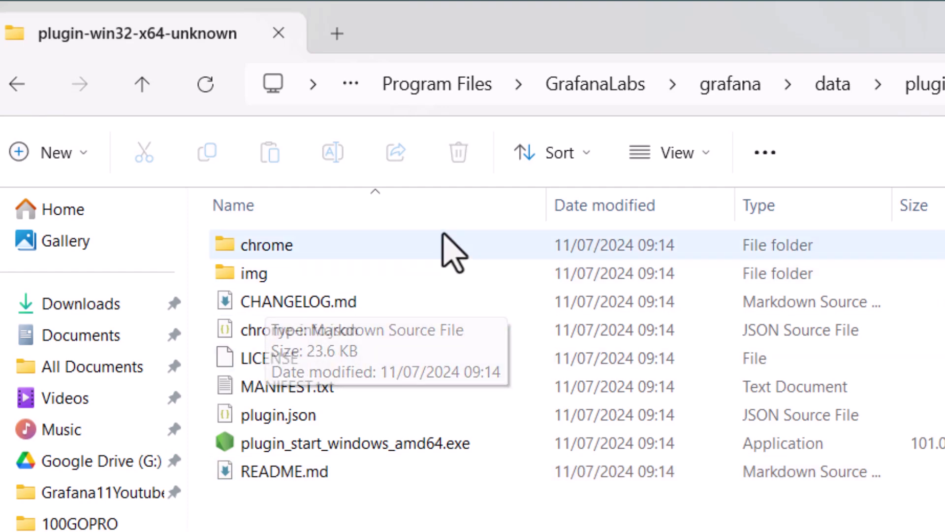
# - Go back up to the grafana installation folder and open its bin folder
pyautogui.click(916, 91)
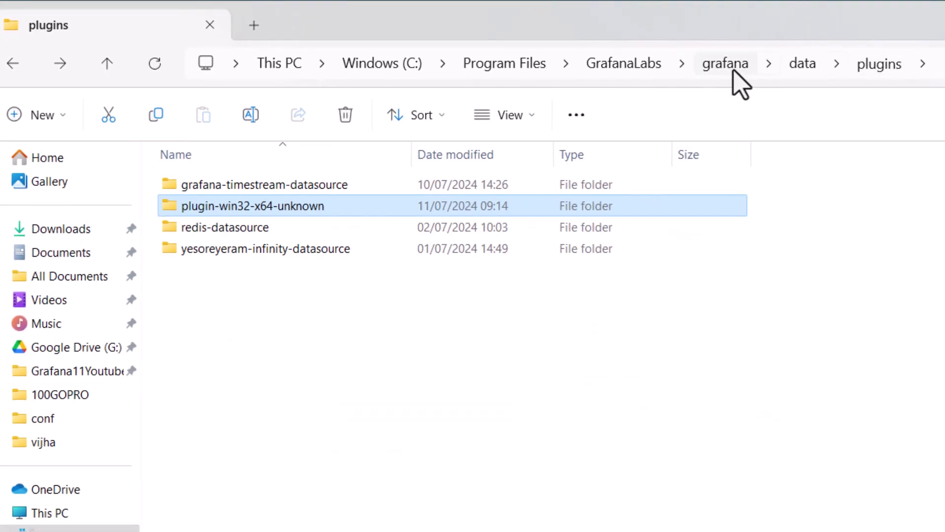
pyautogui.click(722, 66)
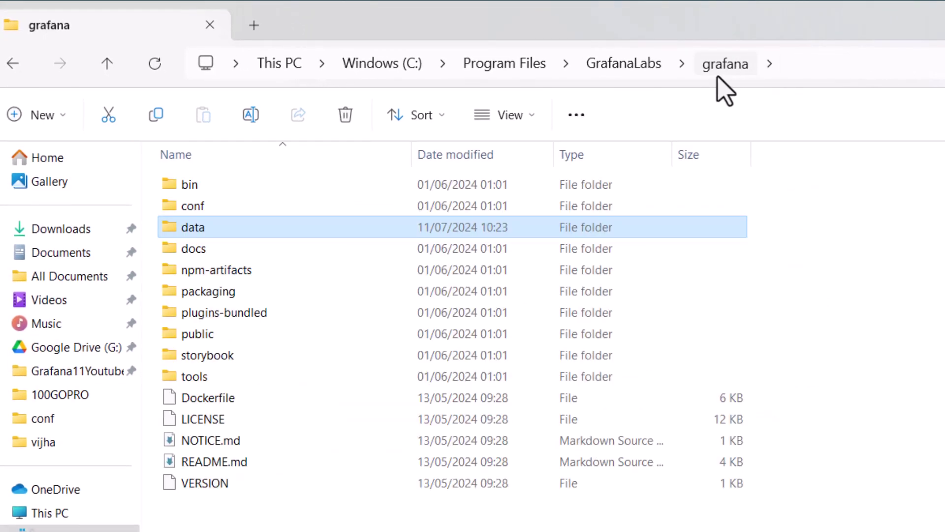
pyautogui.doubleClick(237, 189)
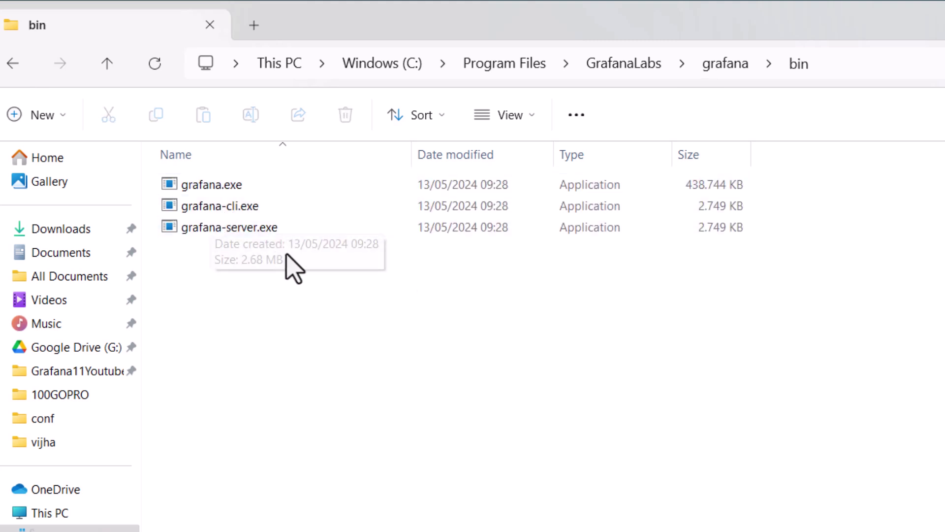
pyautogui.click(897, 79)
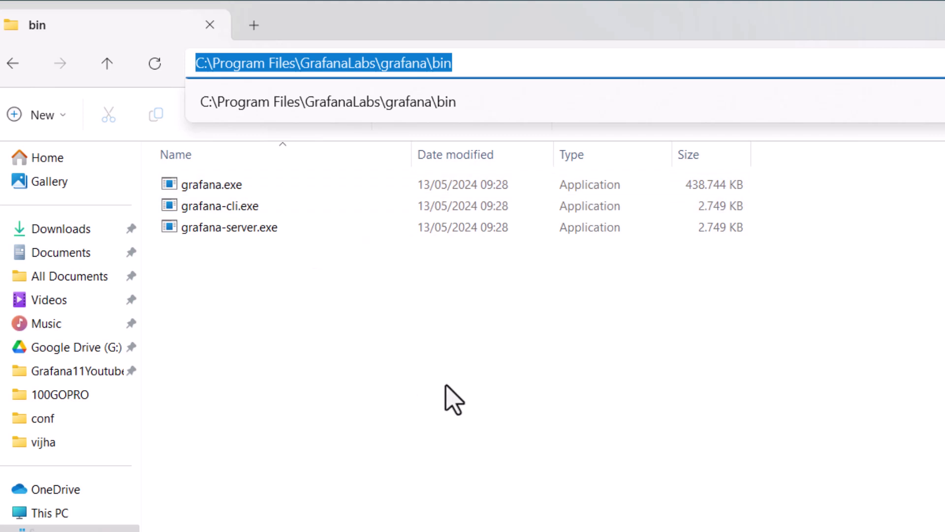
# - Open a Command Prompt in the bin folder and run grafana-cli to show its help
pyautogui.write('cmd')
pyautogui.press('Return')
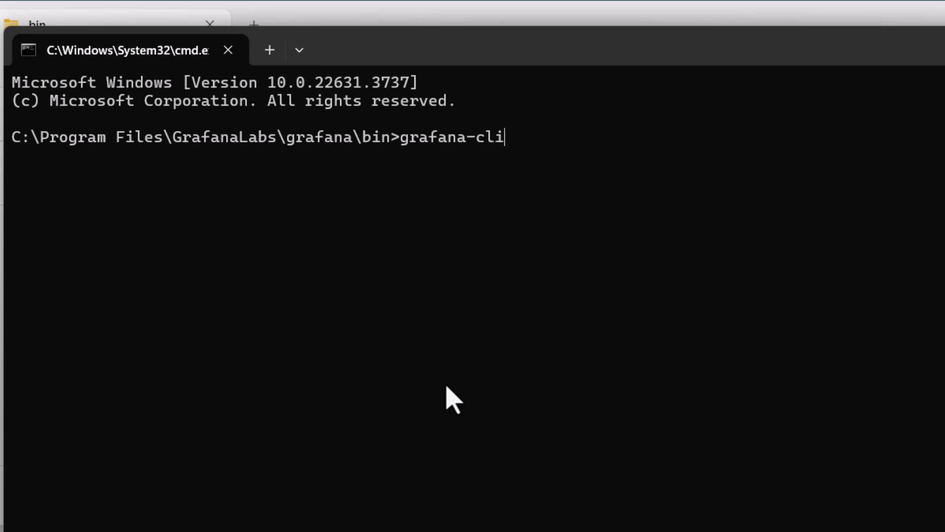
pyautogui.write('grafana-cli')
pyautogui.press('Return')
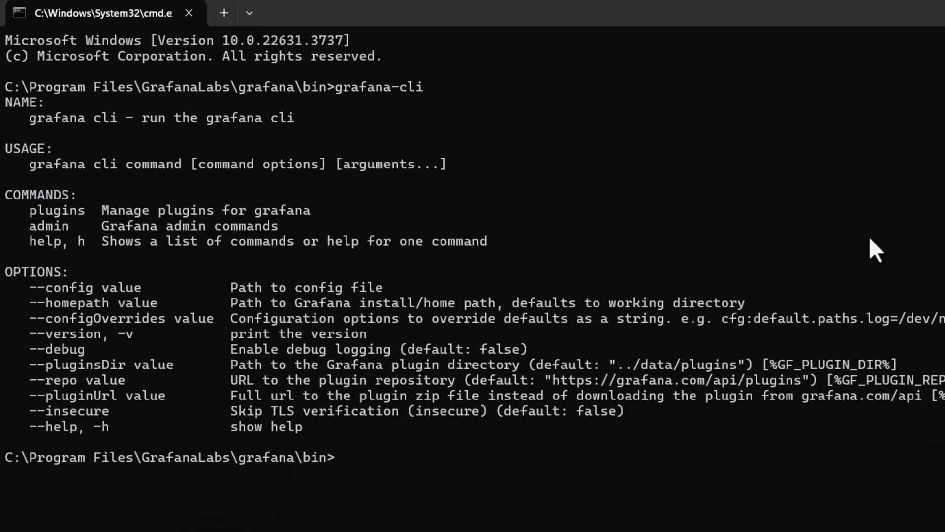
# - List installed plugins with grafana-cli plugins ls and copy the grafana-image-renderer @ 3.11.0 line
pyautogui.write('grafana-cli plugins ls')
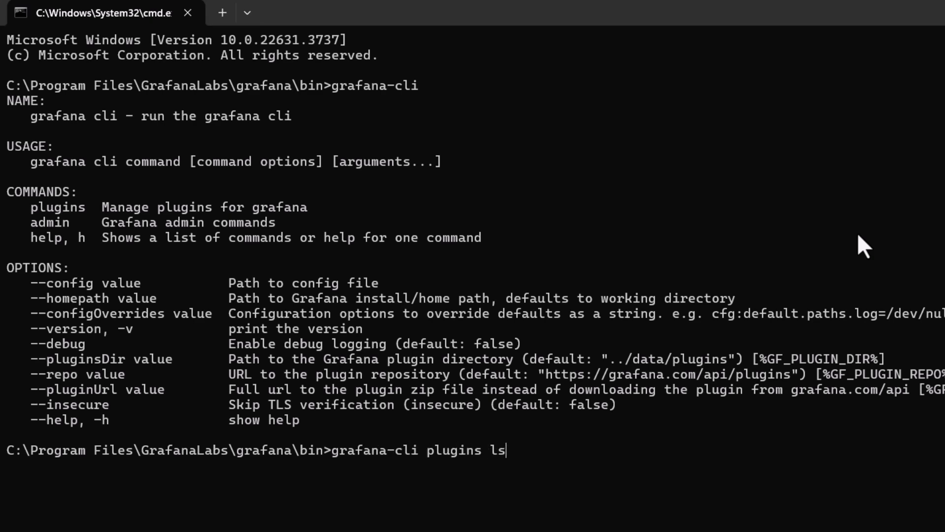
pyautogui.press('Return')
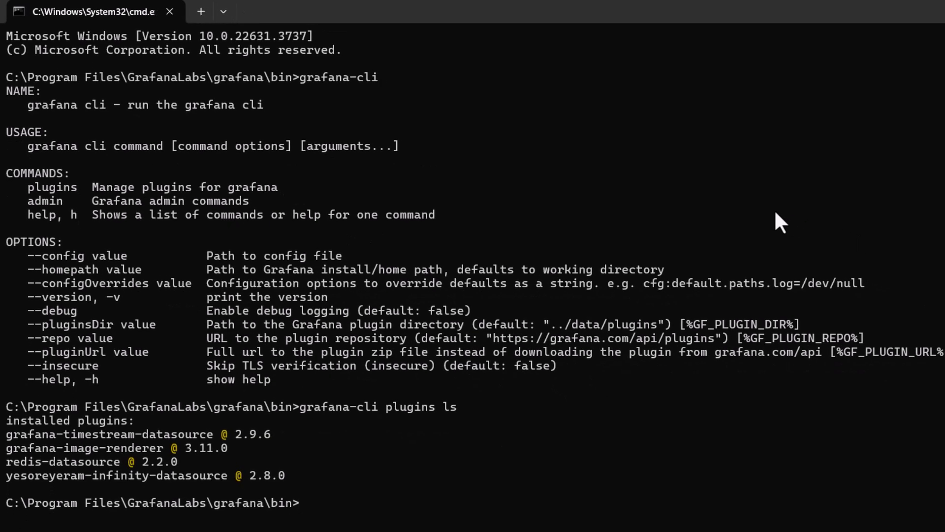
pyautogui.moveTo(307, 409); pyautogui.dragTo(453, 407)
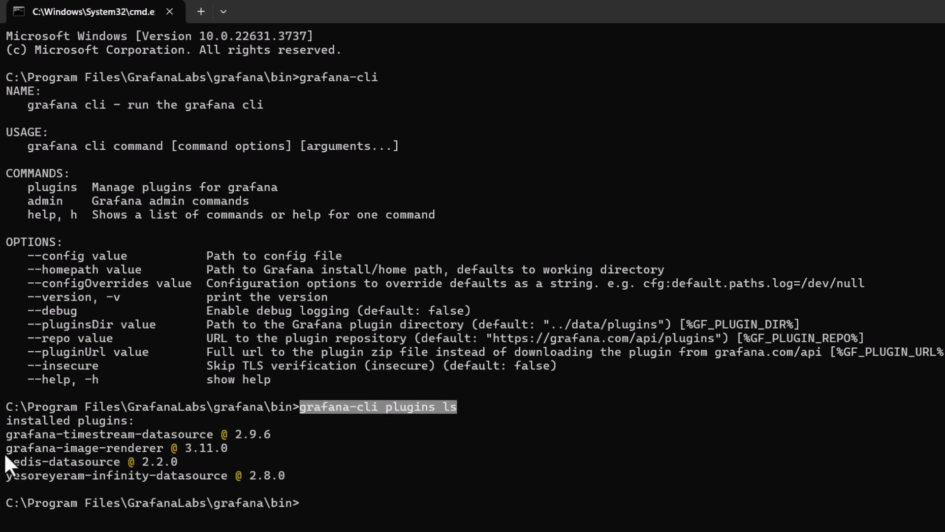
pyautogui.moveTo(5, 450); pyautogui.dragTo(105, 450)
pyautogui.moveTo(220, 449); pyautogui.dragTo(225, 448)
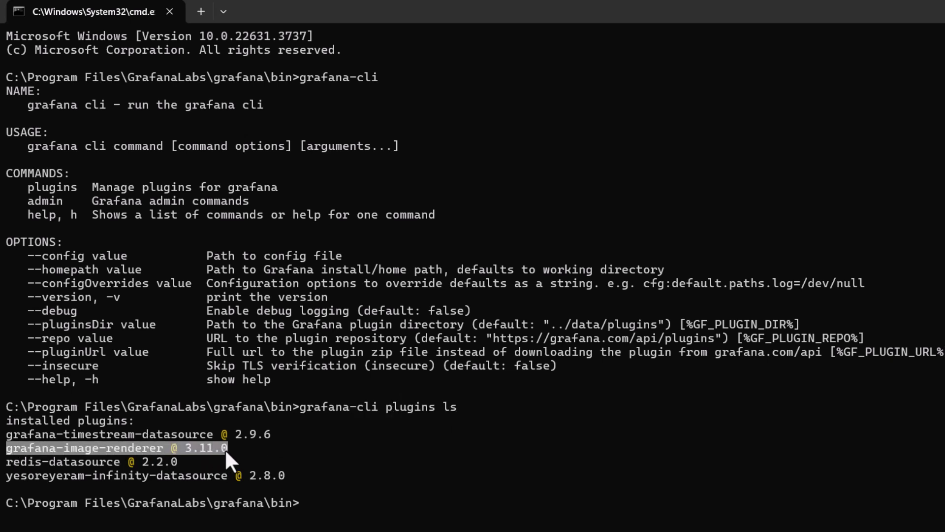
pyautogui.hotkey('ctrl', 'c')
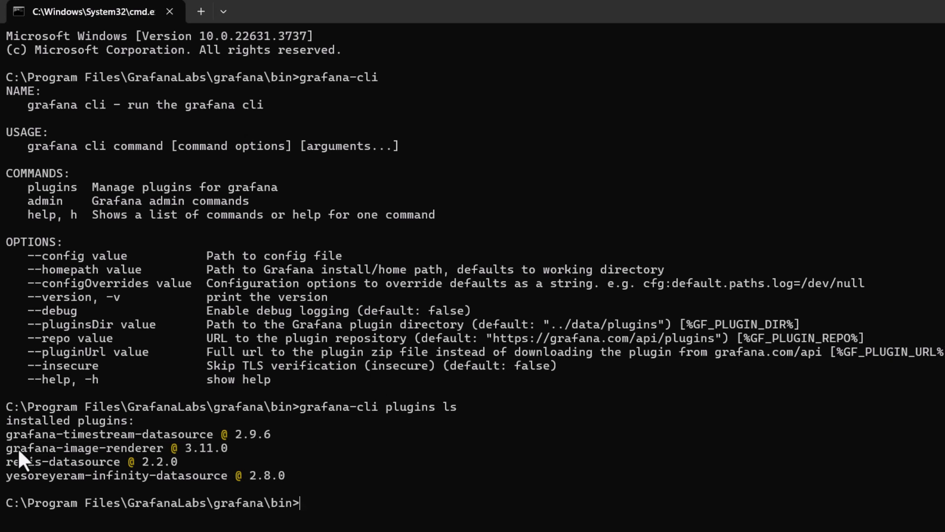
pyautogui.moveTo(6, 449); pyautogui.dragTo(229, 451)
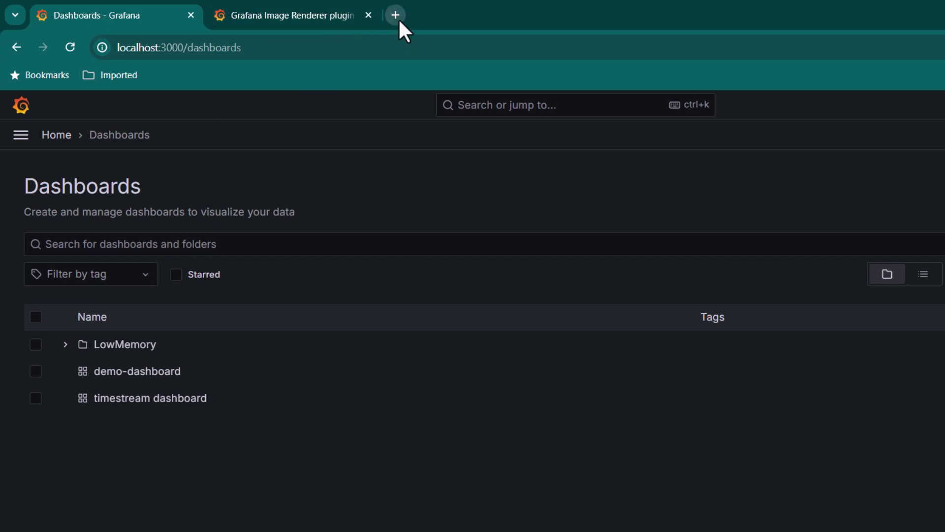
# - Paste demo-dashboard's /render/d/ URL with orgId, width, height and kiosk=1 parameters into a new tab
pyautogui.click(396, 15)
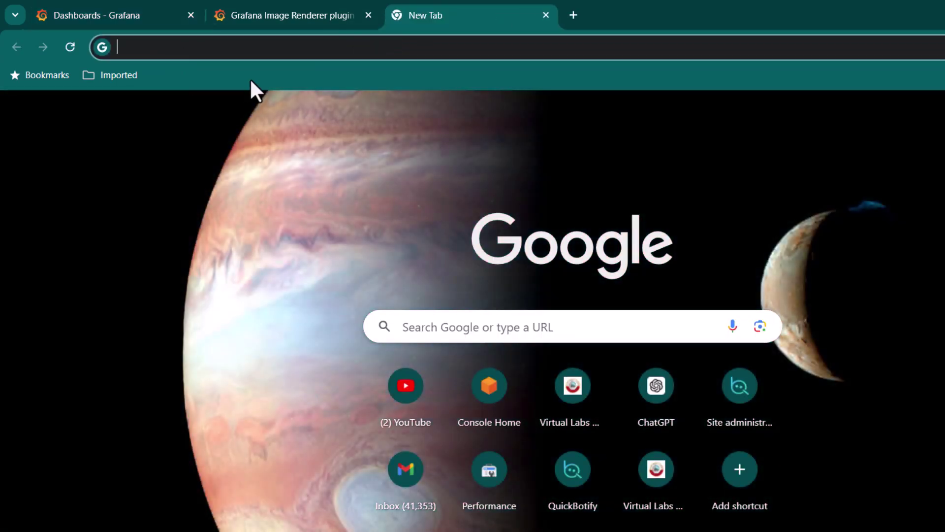
pyautogui.hotkey('ctrl', 'v')
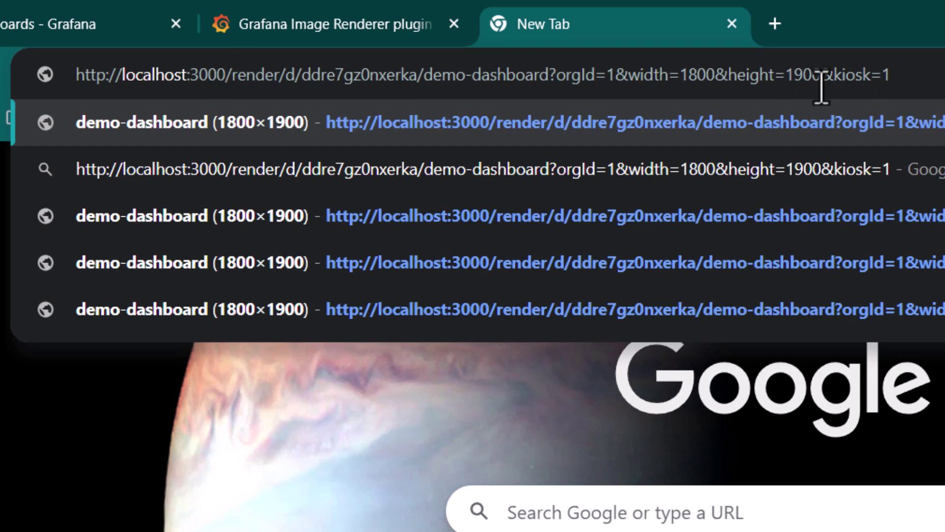
pyautogui.doubleClick(242, 77)
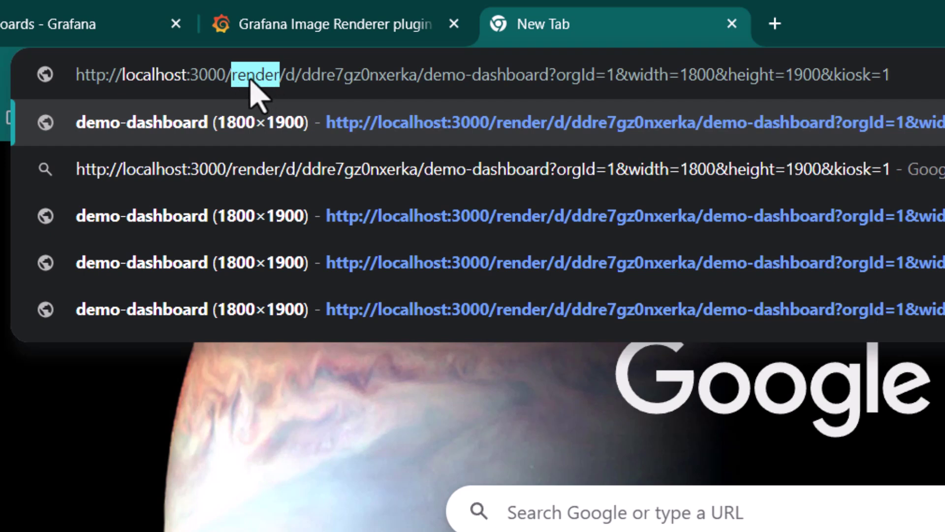
pyautogui.doubleClick(295, 75)
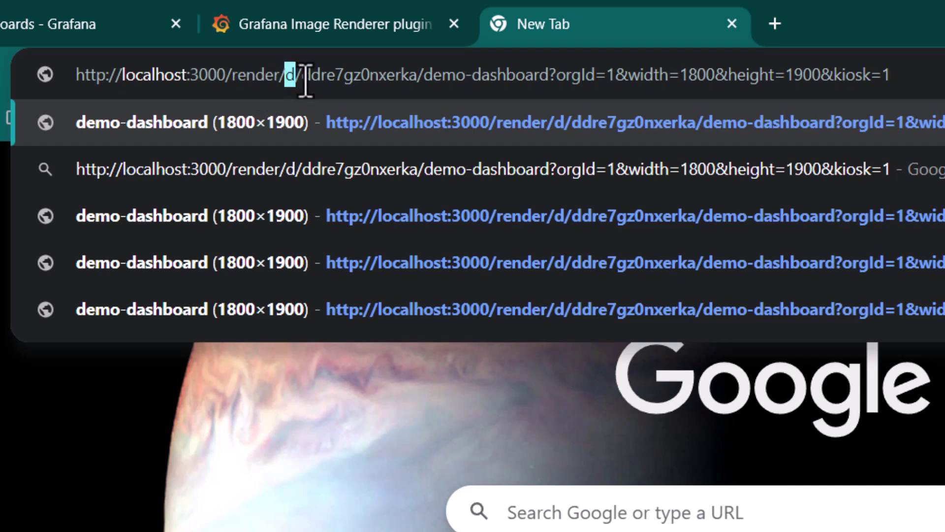
pyautogui.moveTo(302, 75); pyautogui.dragTo(551, 76)
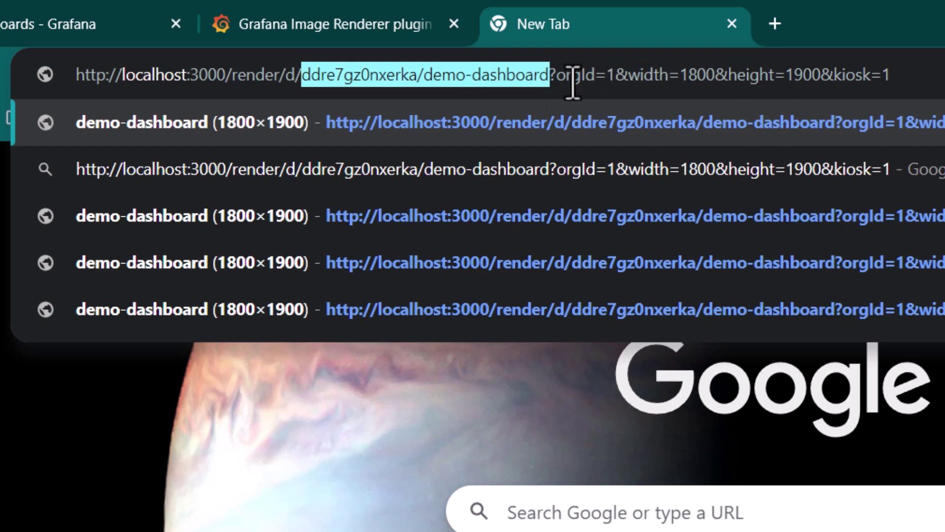
pyautogui.moveTo(564, 82); pyautogui.dragTo(800, 79)
pyautogui.click(885, 76)
pyautogui.moveTo(884, 76); pyautogui.dragTo(821, 76)
pyautogui.click(928, 78)
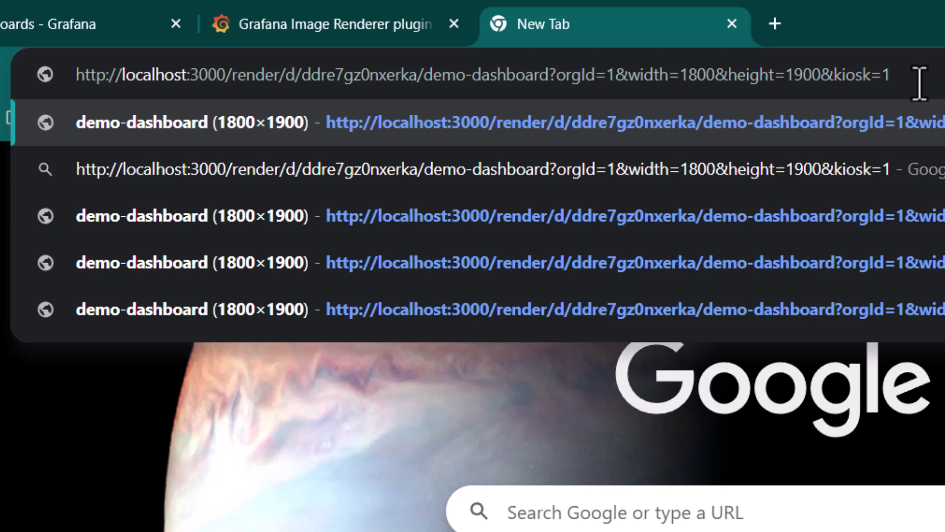
# - Load the render URL, inspect the 1800×1900 dashboard image, and return to the Dashboards list
pyautogui.press('Return')
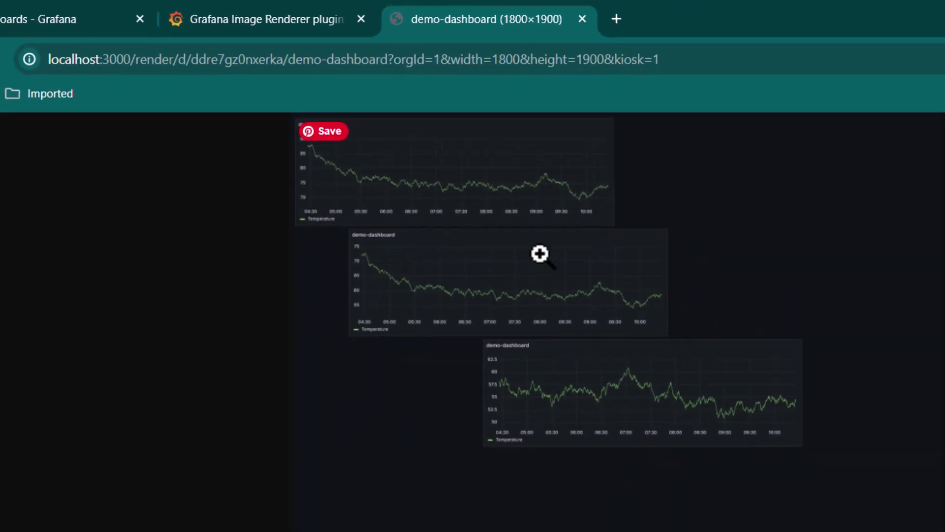
pyautogui.click(526, 189)
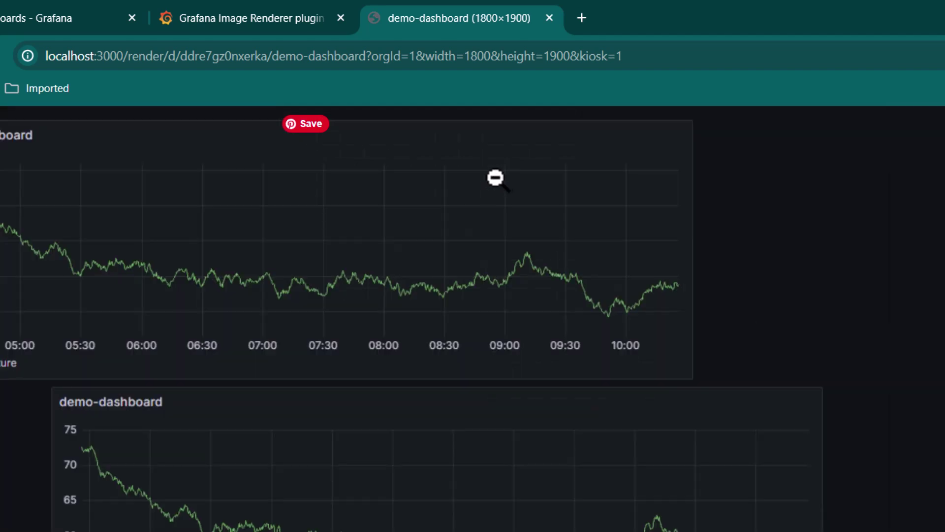
pyautogui.scroll(-5, 339, 384)
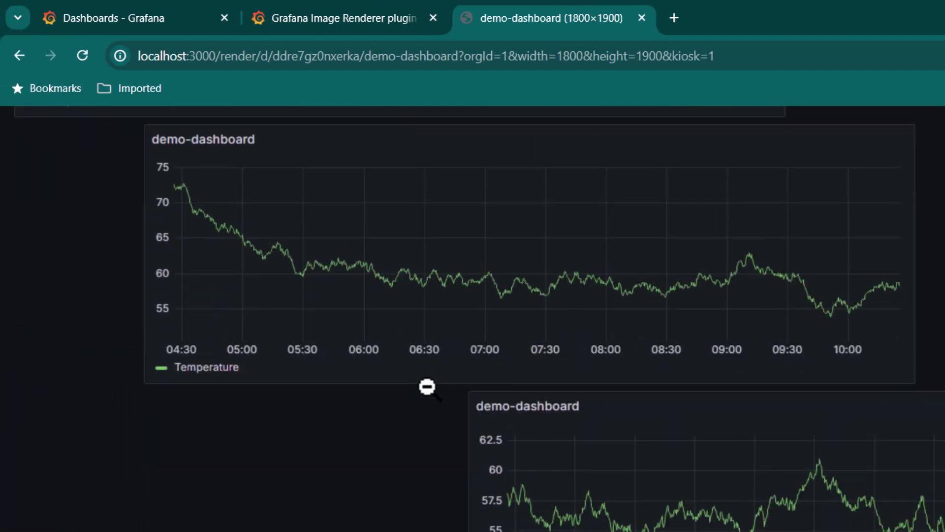
pyautogui.scroll(10, 462, 394)
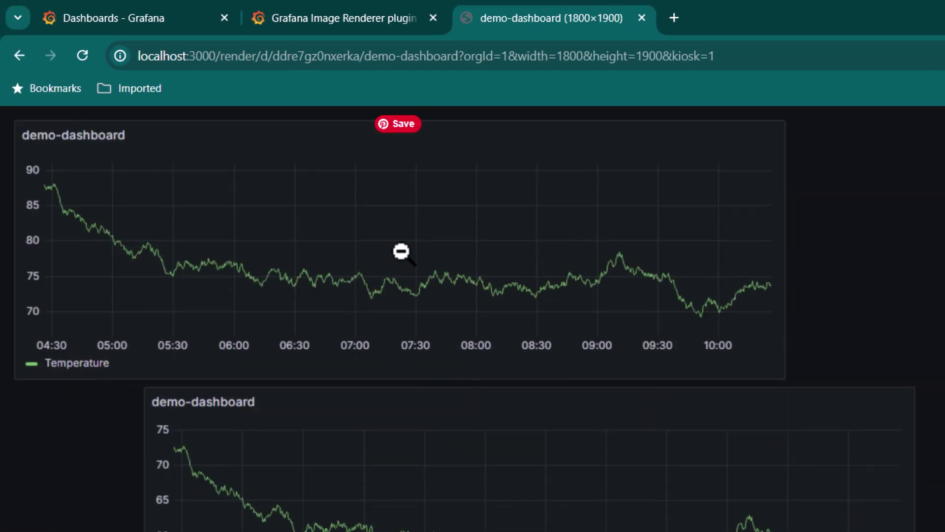
pyautogui.hotkey('ctrl', '1')
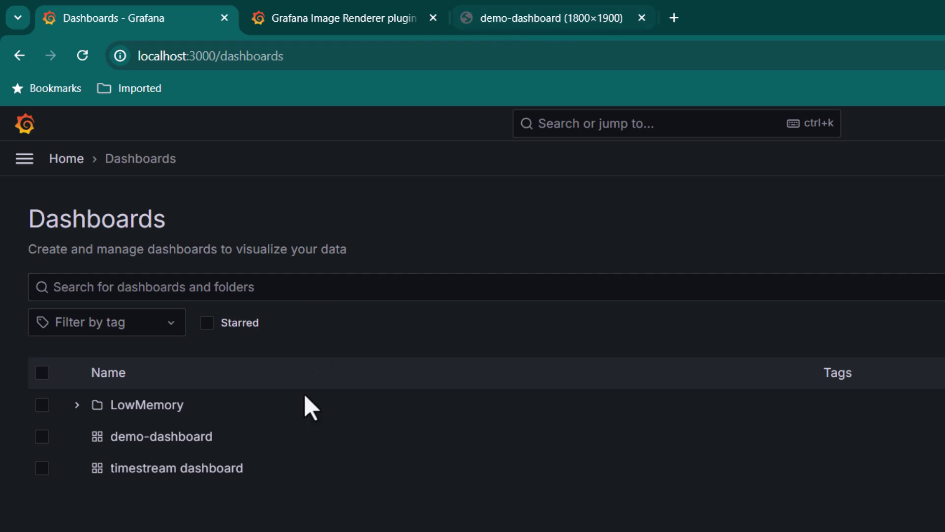
# - Replace demo-dashboard's ID and name in the render URL with the timestream dashboard's
pyautogui.click(161, 474)
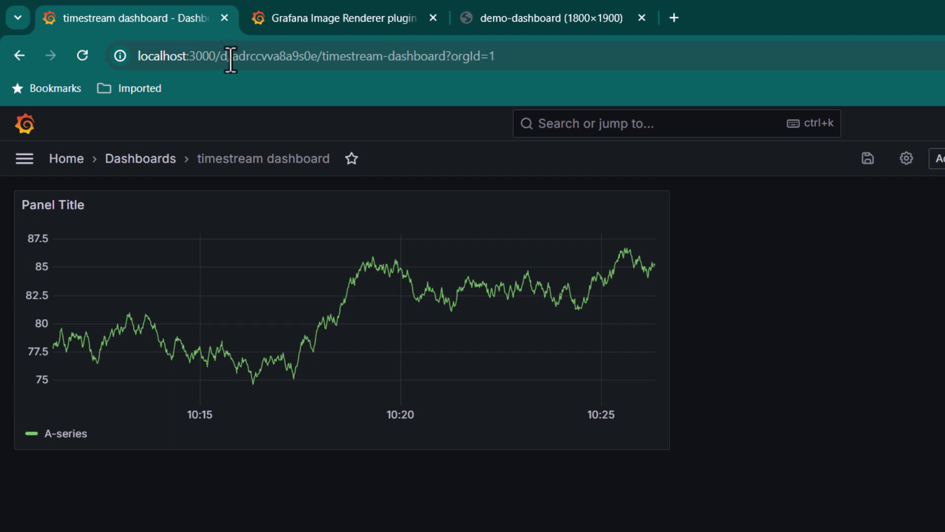
pyautogui.moveTo(233, 56); pyautogui.dragTo(446, 56)
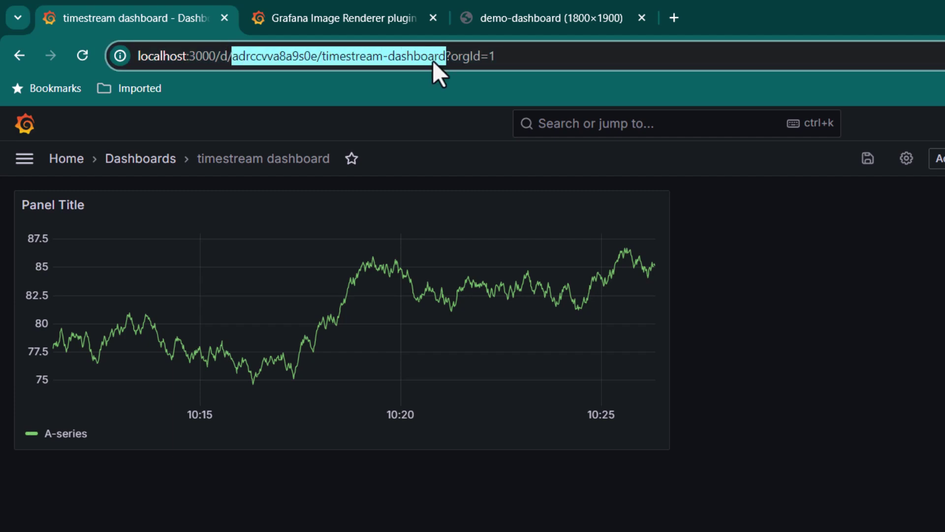
pyautogui.click(537, 7)
pyautogui.moveTo(272, 57); pyautogui.dragTo(458, 66)
pyautogui.hotkey('ctrl', 'v')
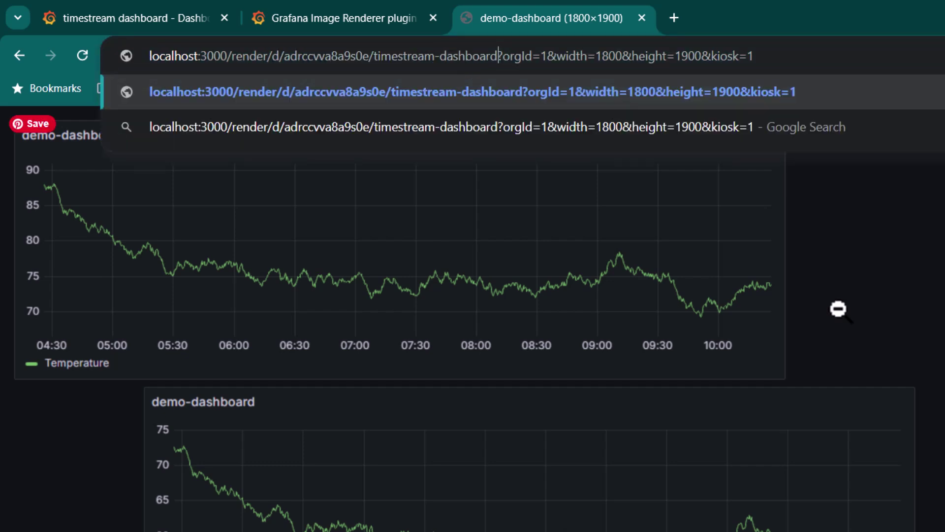
# - Load the timestream render URL and zoom the rendered line chart in and back out
pyautogui.press('Return')
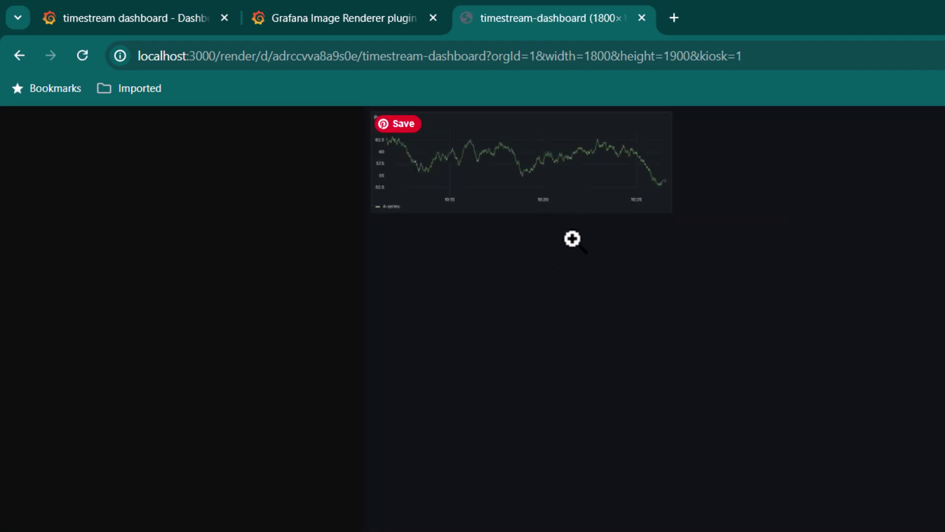
pyautogui.click(509, 222)
pyautogui.click(506, 261)
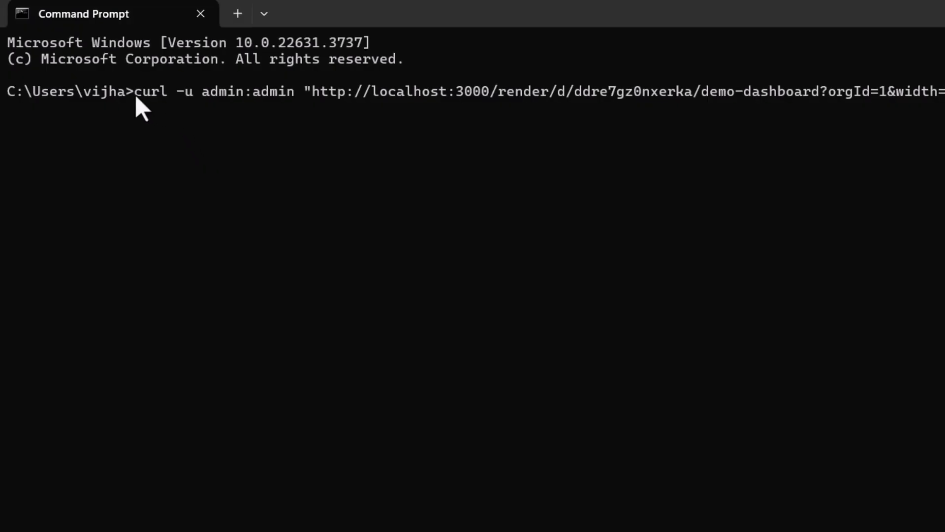
# - Run curl -u with login credentials on the demo-dashboard render URL, saving the output as dashboard.png
pyautogui.moveTo(131, 94); pyautogui.dragTo(170, 94)
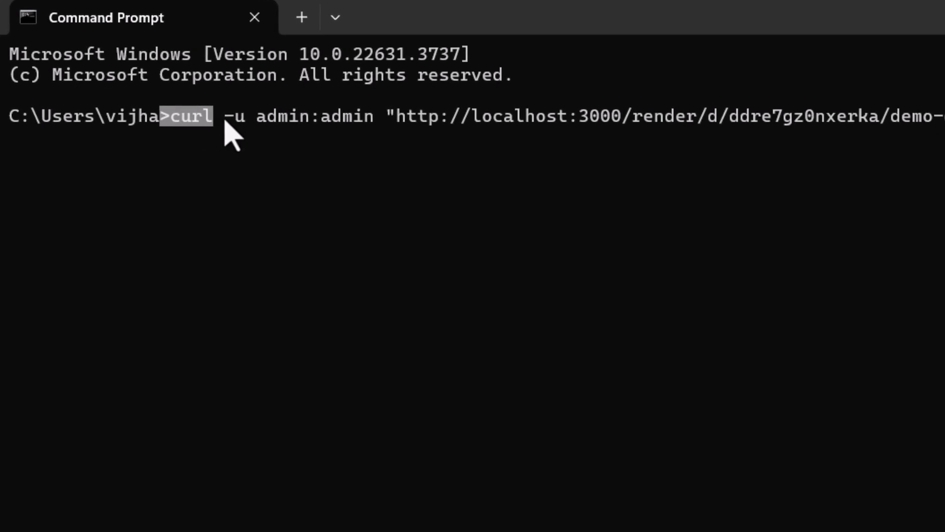
pyautogui.moveTo(218, 121); pyautogui.dragTo(306, 131)
pyautogui.click(261, 123)
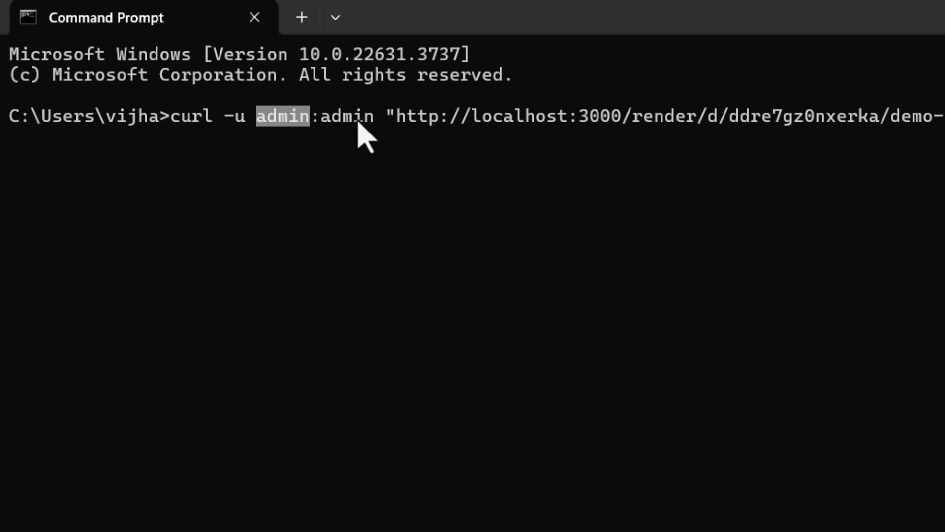
pyautogui.moveTo(391, 119); pyautogui.dragTo(944, 125)
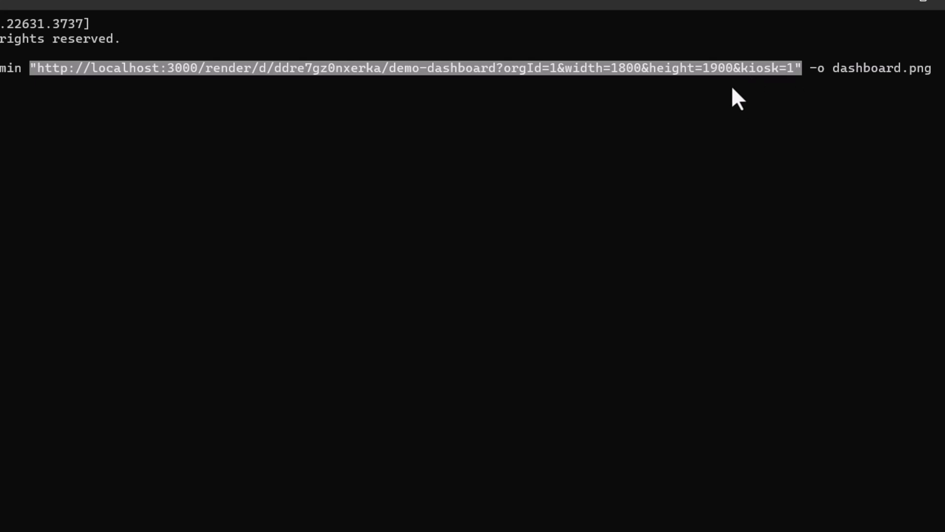
pyautogui.hotkey('ctrl', 'c')
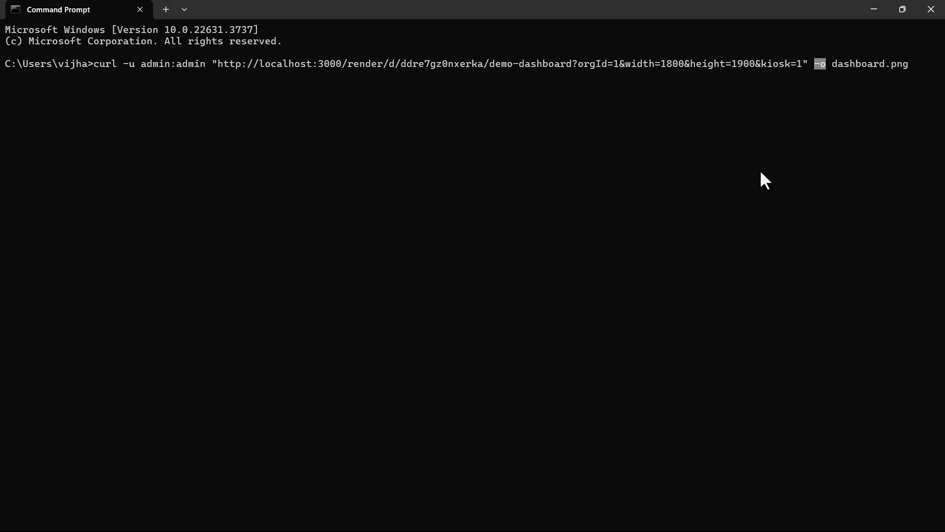
pyautogui.press('Return')
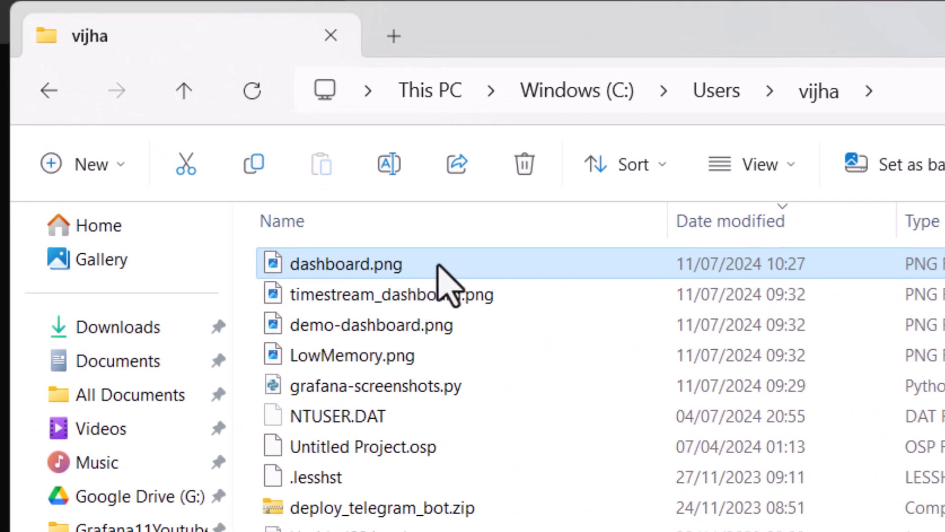
# - Open dashboard.png from the user folder to view its three Temperature charts
pyautogui.doubleClick(437, 266)
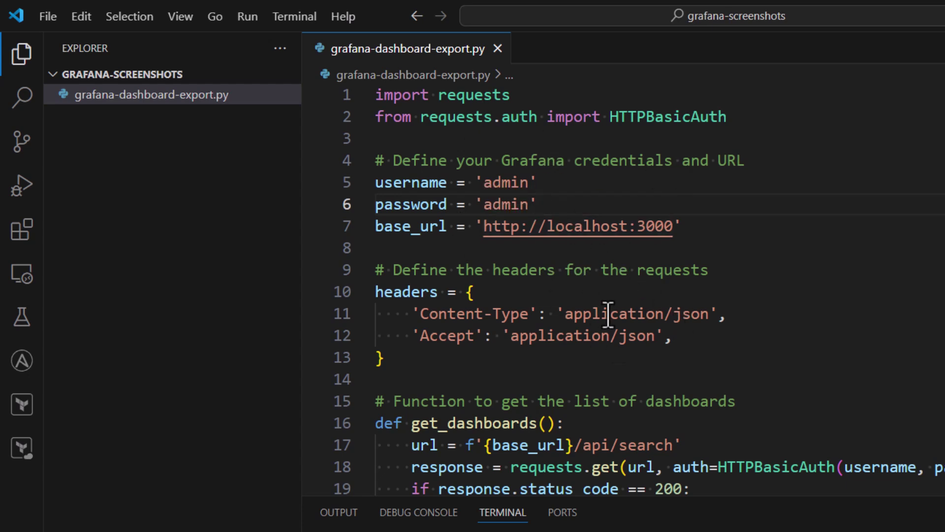
pyautogui.scroll(-2, 609, 313)
pyautogui.scroll(-3, 608, 314)
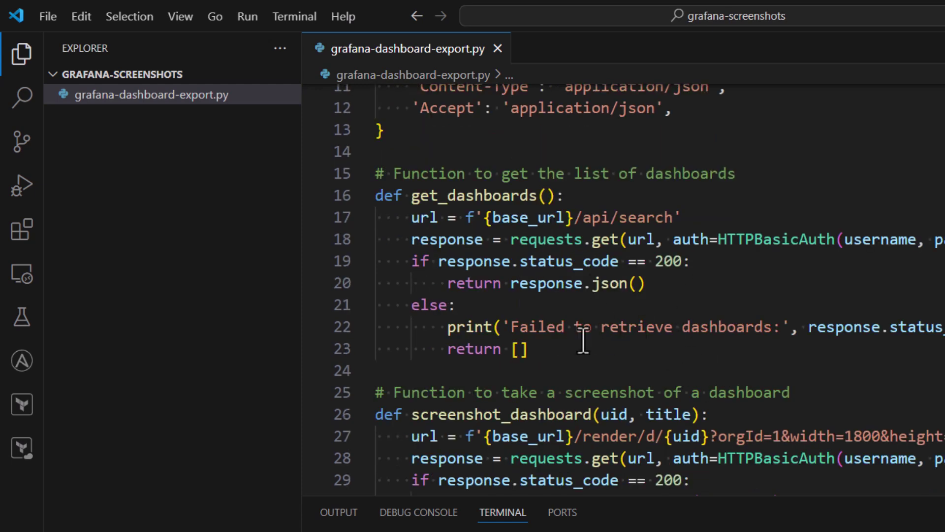
pyautogui.moveTo(575, 218); pyautogui.dragTo(675, 218)
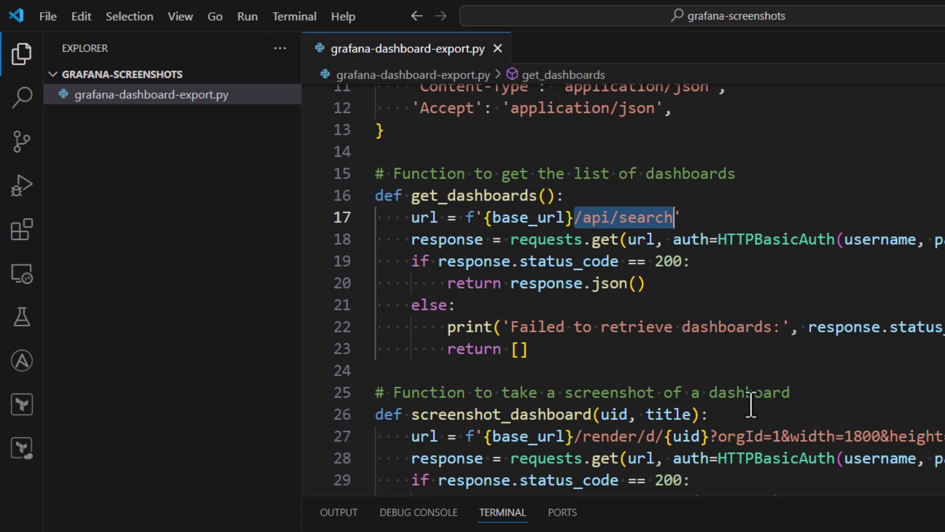
pyautogui.click(787, 369)
pyautogui.moveTo(572, 355); pyautogui.dragTo(357, 184)
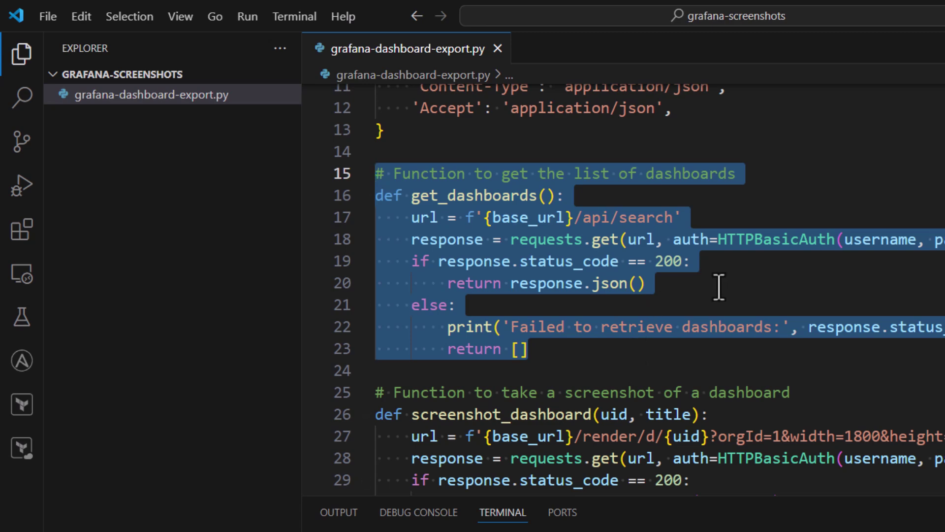
pyautogui.scroll(-2, 677, 293)
pyautogui.scroll(-2, 678, 293)
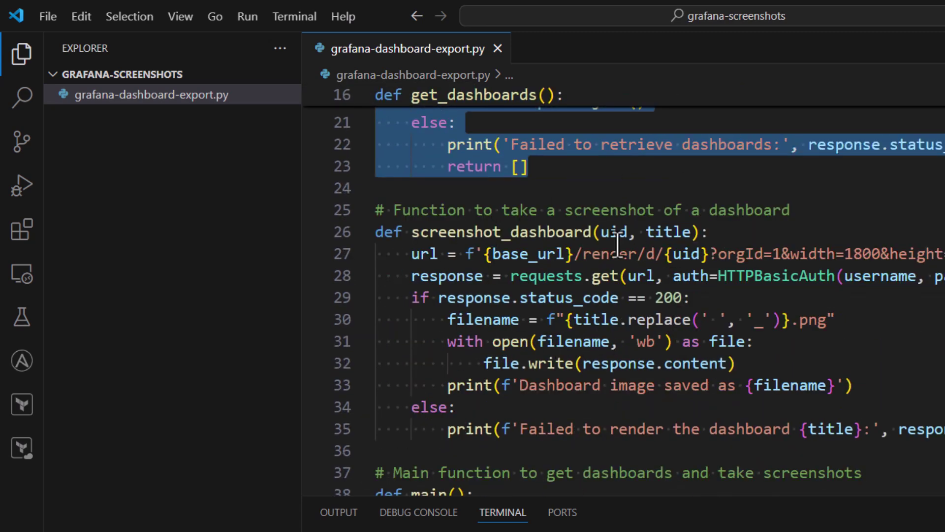
pyautogui.scroll(-3, 690, 325)
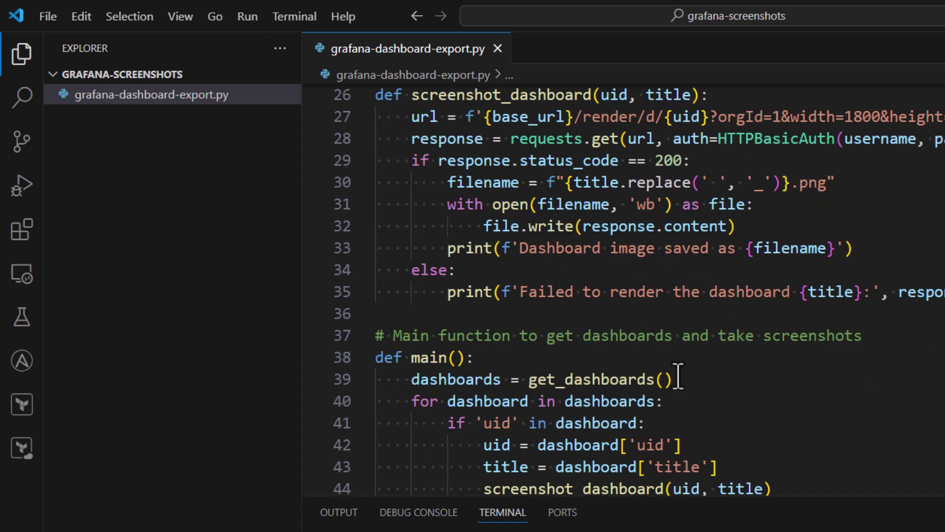
pyautogui.scroll(-2, 642, 345)
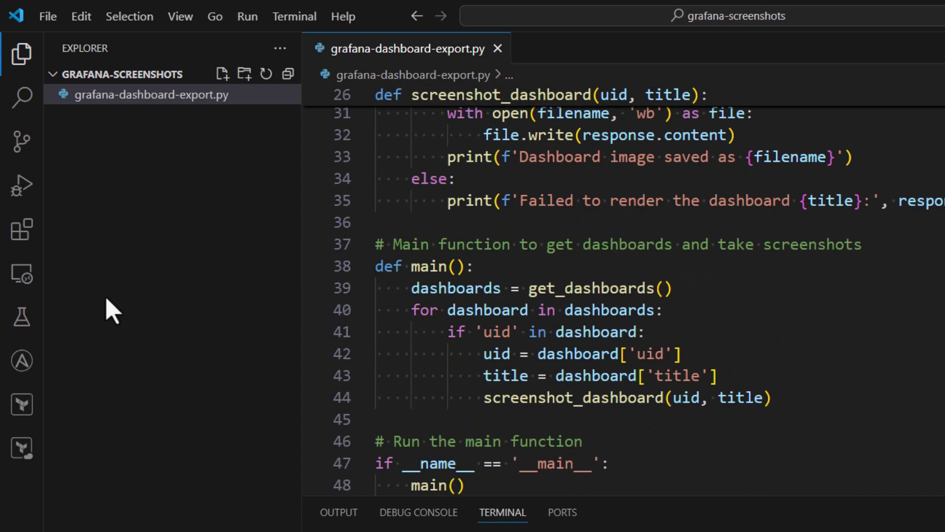
pyautogui.scroll(-2, 748, 438)
pyautogui.scroll(10, 751, 438)
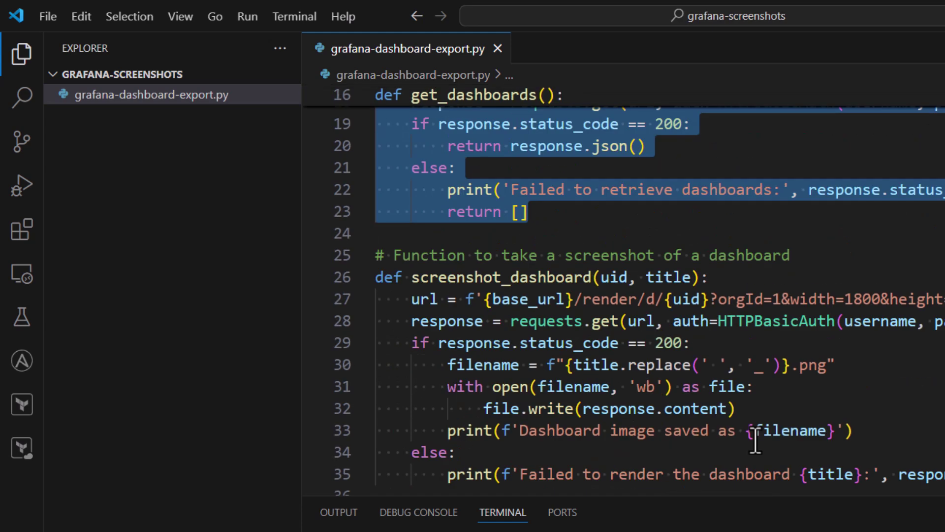
pyautogui.click(795, 298)
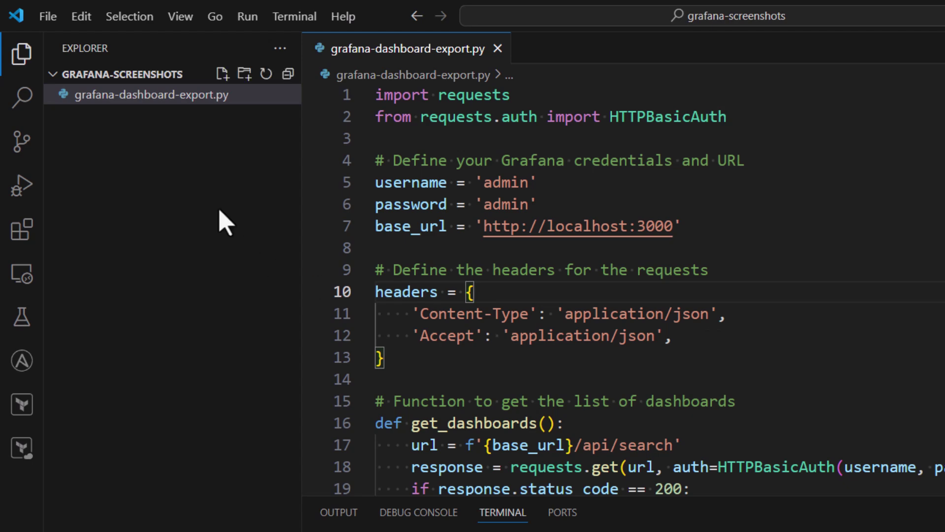
# - Run grafana-dashboard-export.py in the terminal and open the saved LowMemory.png
pyautogui.click(851, 249)
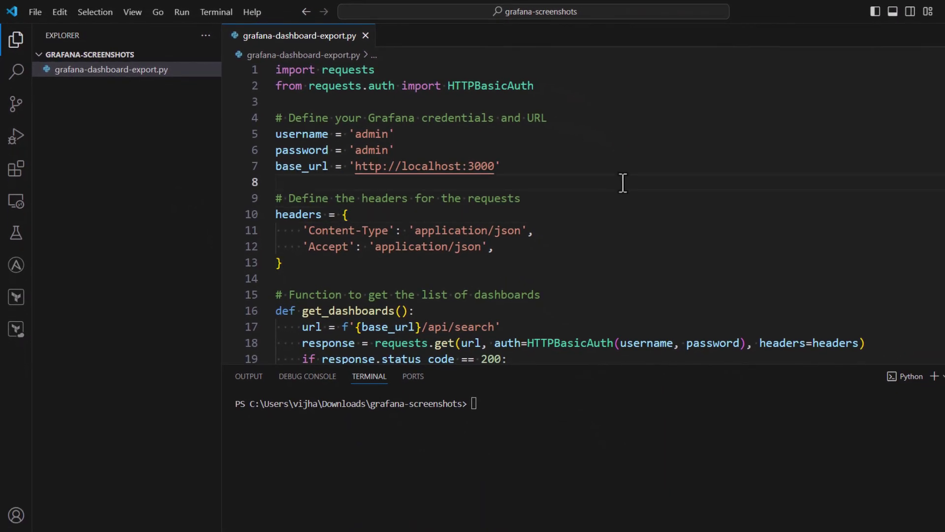
pyautogui.rightClick(623, 183)
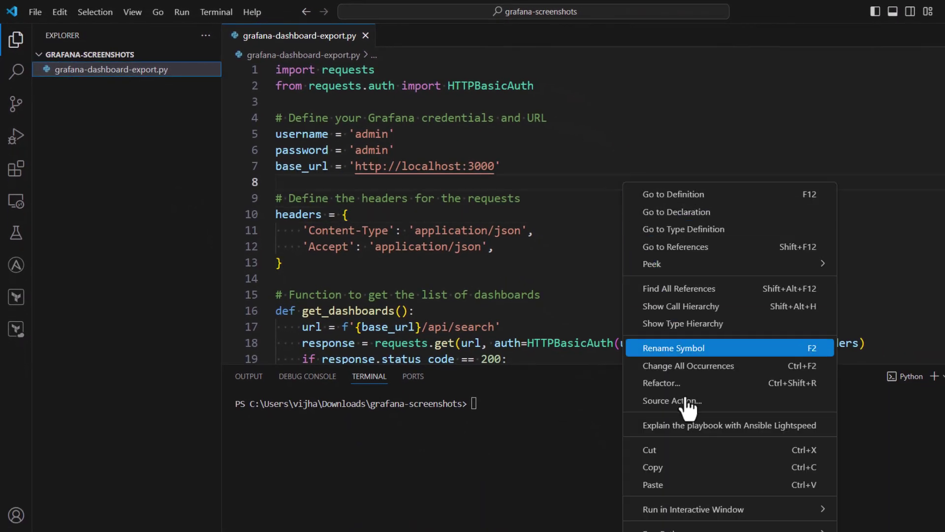
pyautogui.click(689, 525)
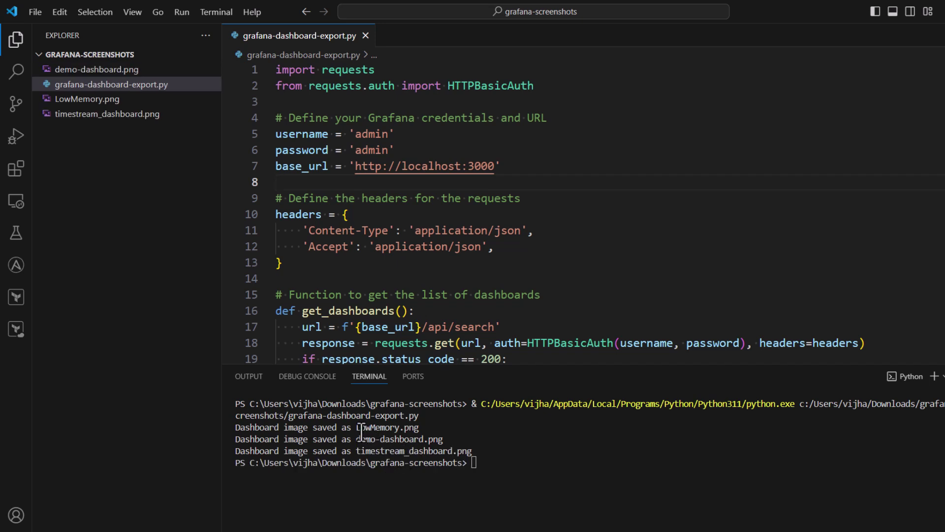
pyautogui.moveTo(357, 431); pyautogui.dragTo(414, 432)
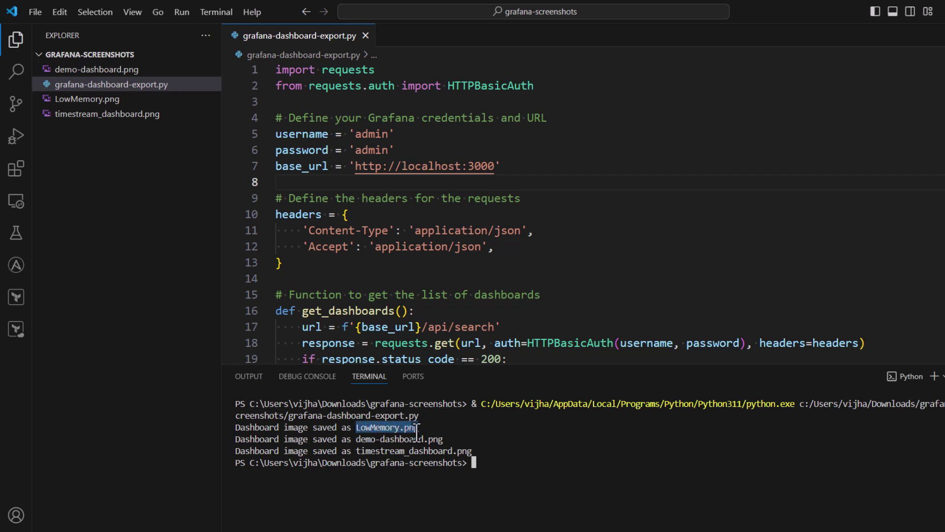
pyautogui.click(99, 100)
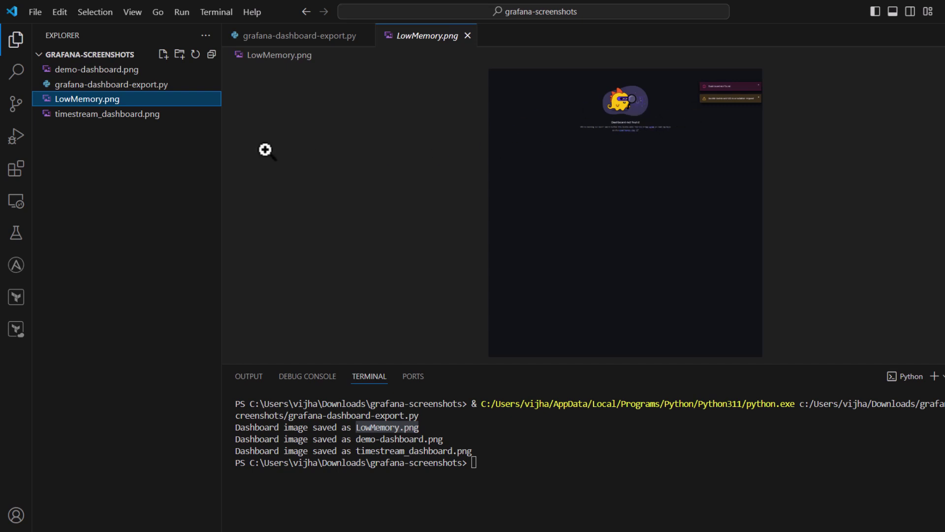
# - Preview the exported demo-dashboard.png, zoomed in, and then timestream_dashboard.png
pyautogui.click(101, 73)
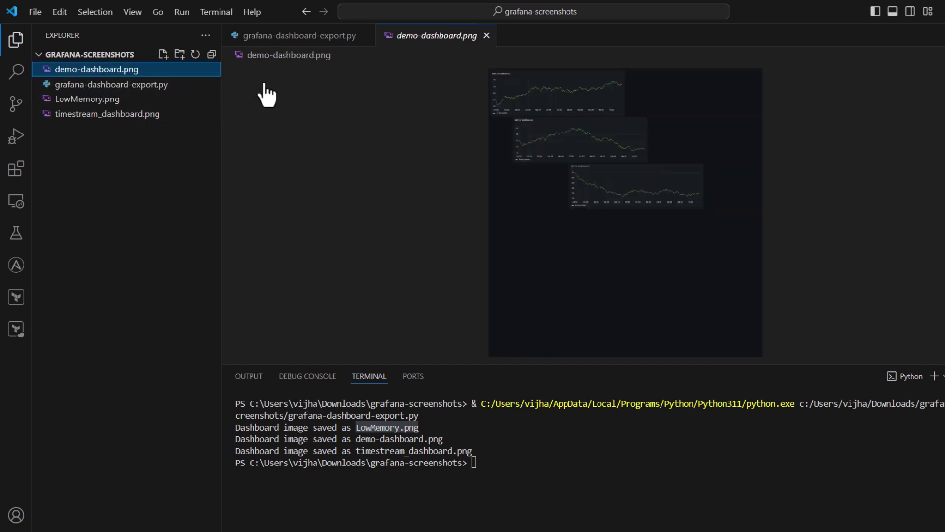
pyautogui.click(590, 133)
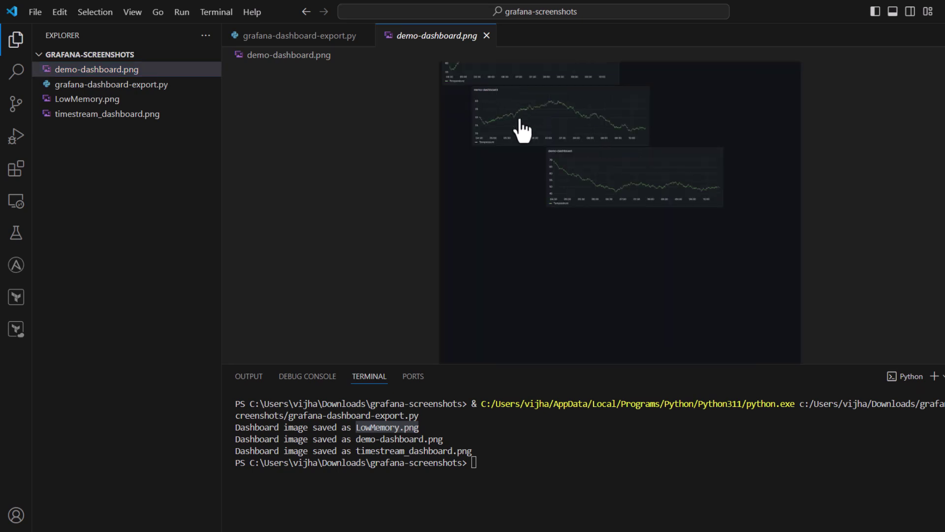
pyautogui.moveTo(522, 183); pyautogui.dragTo(523, 169)
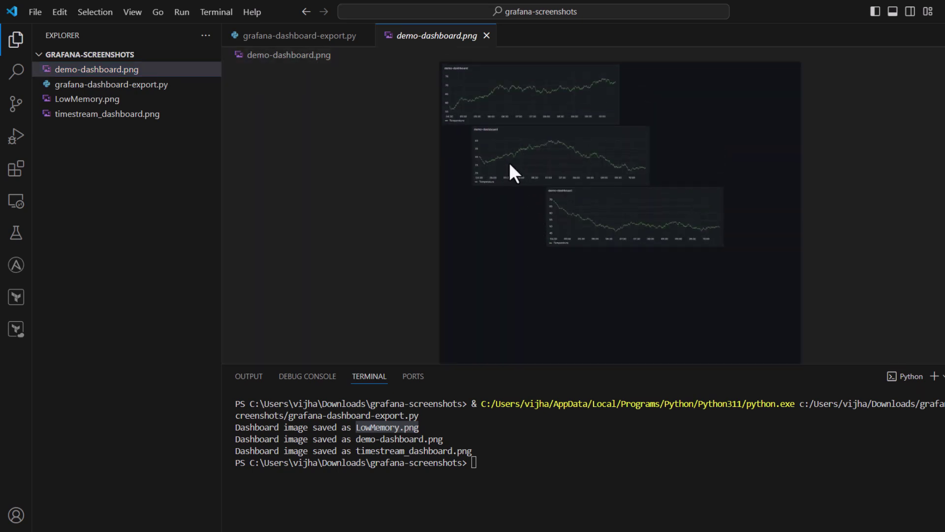
pyautogui.click(84, 115)
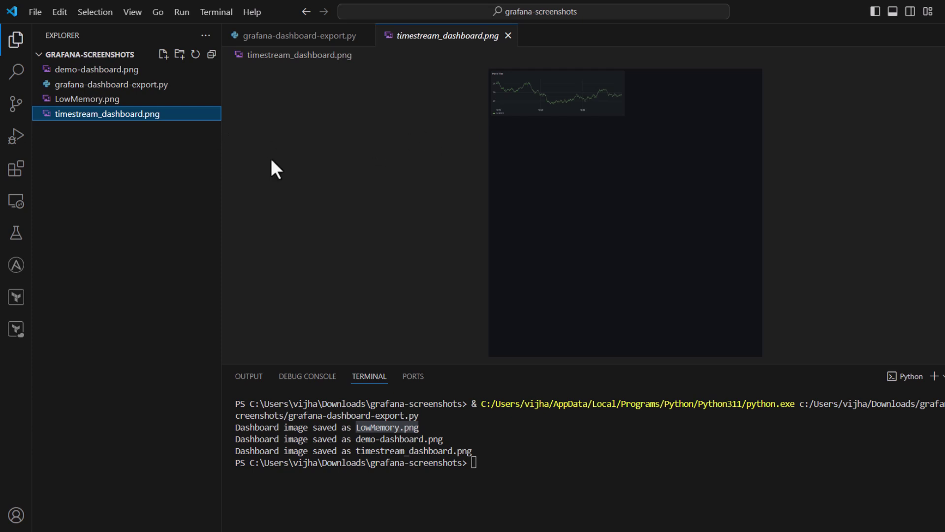
# - Close the image preview to return to the grafana-dashboard-export.py script
pyautogui.hotkey('ctrl', 'w')
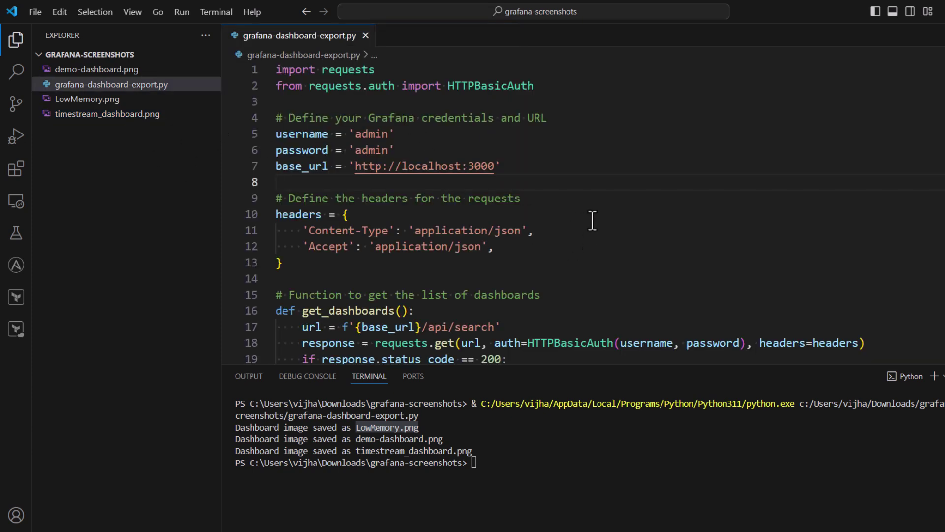
pyautogui.click(592, 220)
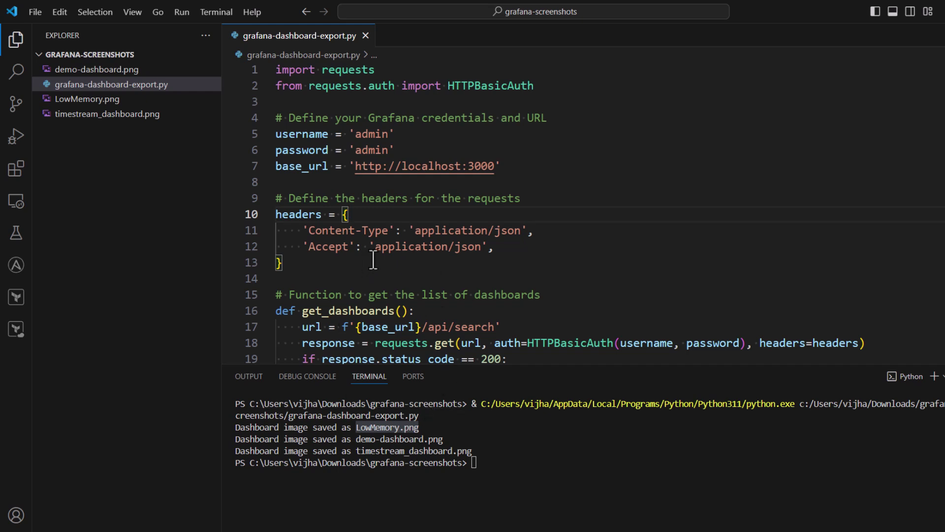
pyautogui.moveTo(331, 297)
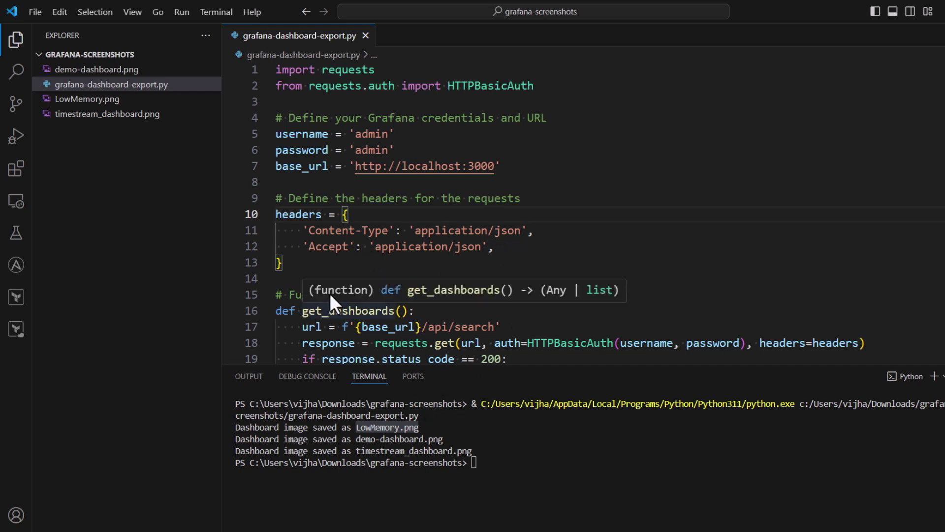